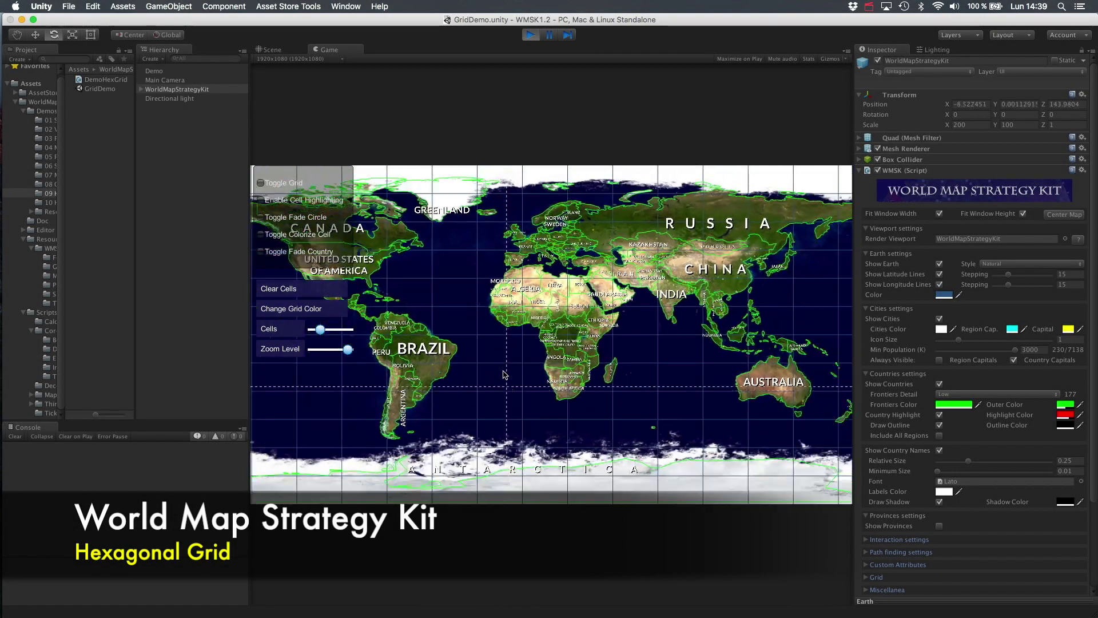
# - Zoom the running map in on Africa and turn on Show Grid
pyautogui.scroll(5, 558, 345)
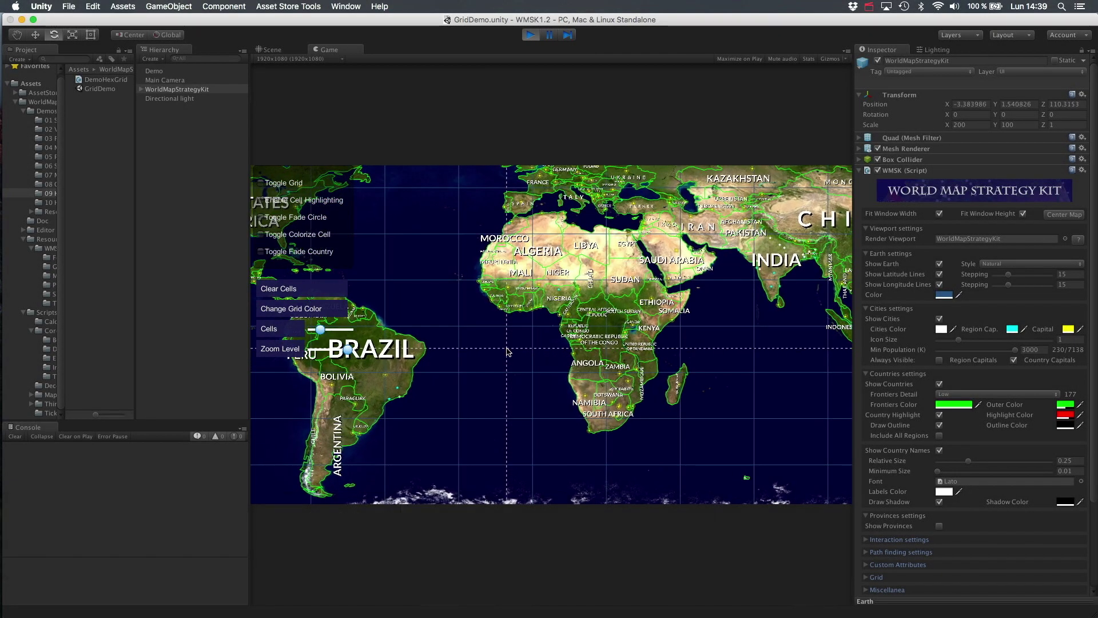
pyautogui.scroll(3, 503, 350)
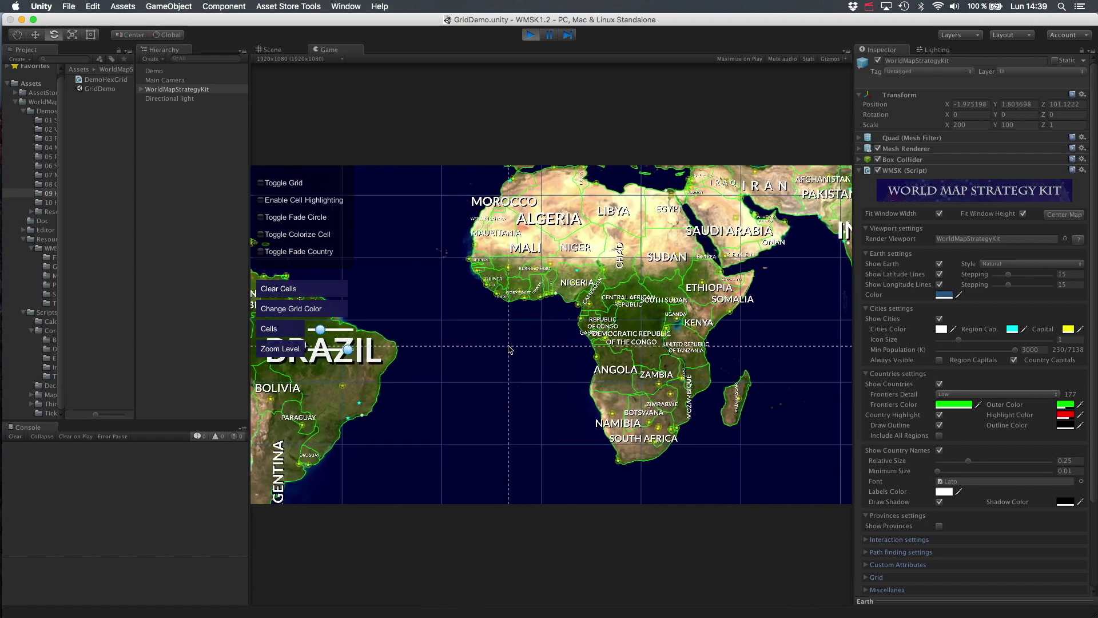
pyautogui.scroll(1, 599, 383)
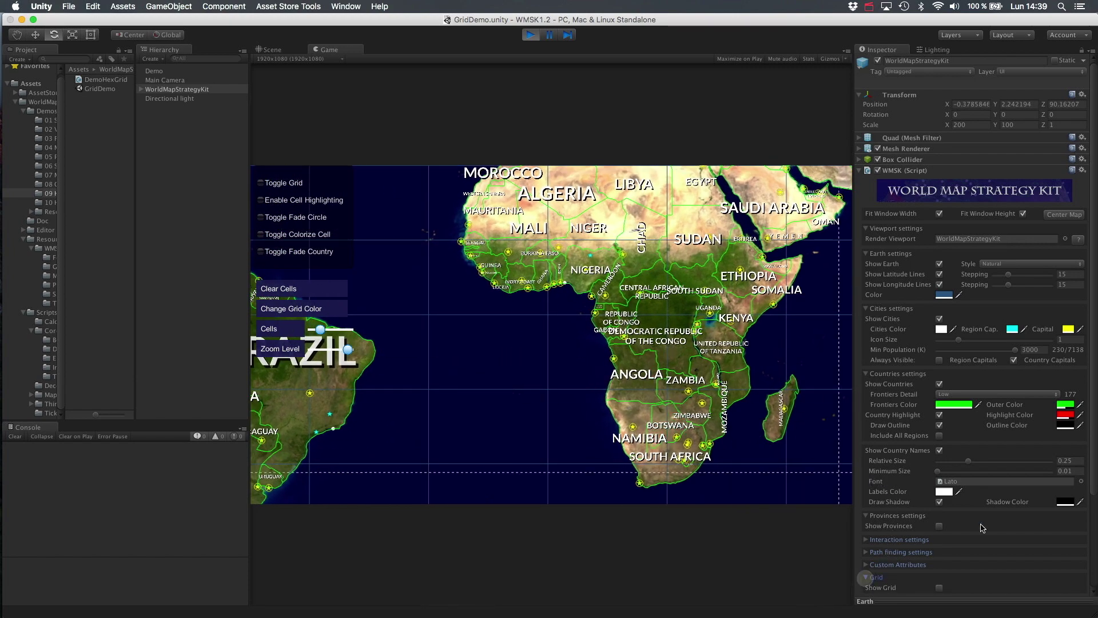
pyautogui.scroll(-5, 933, 526)
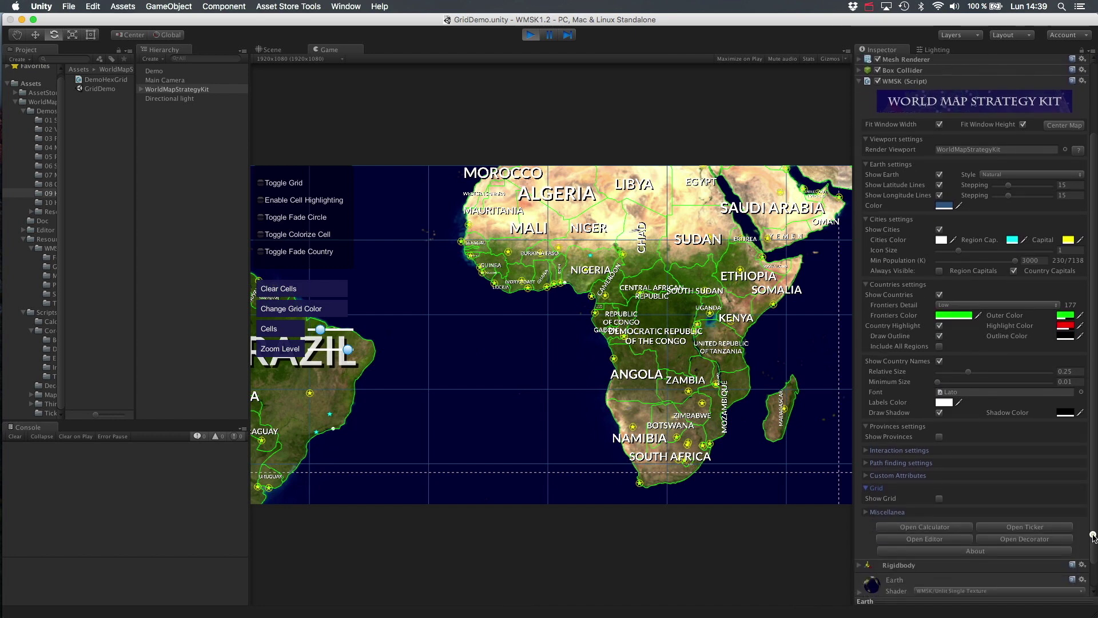
pyautogui.click(940, 493)
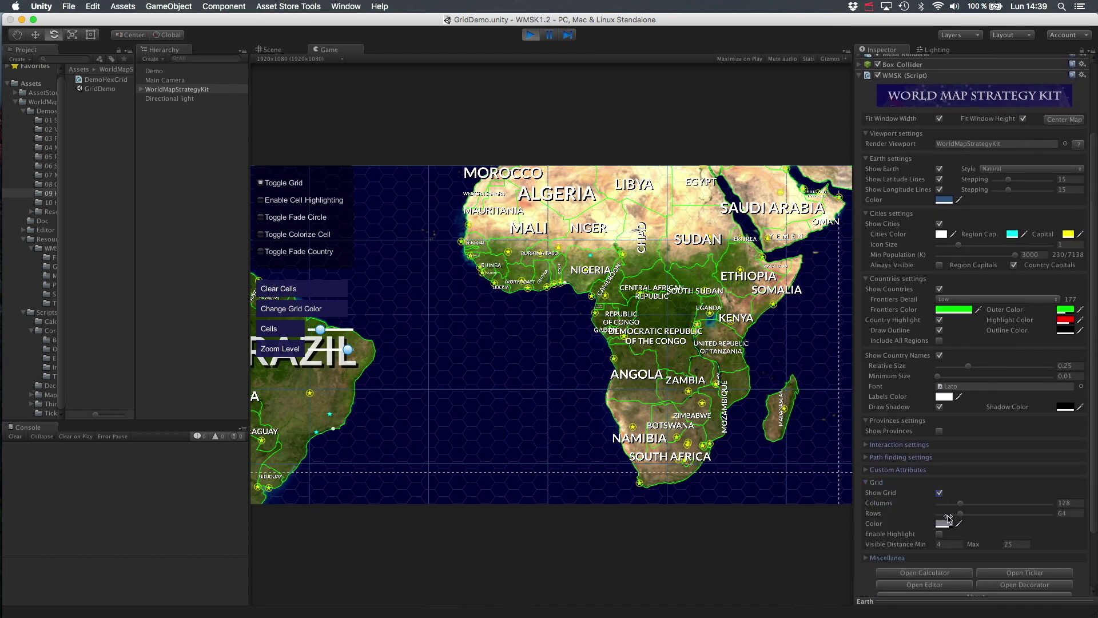
# - Hide the latitude and longitude lines and enable red cell highlighting
pyautogui.click(939, 179)
pyautogui.click(941, 190)
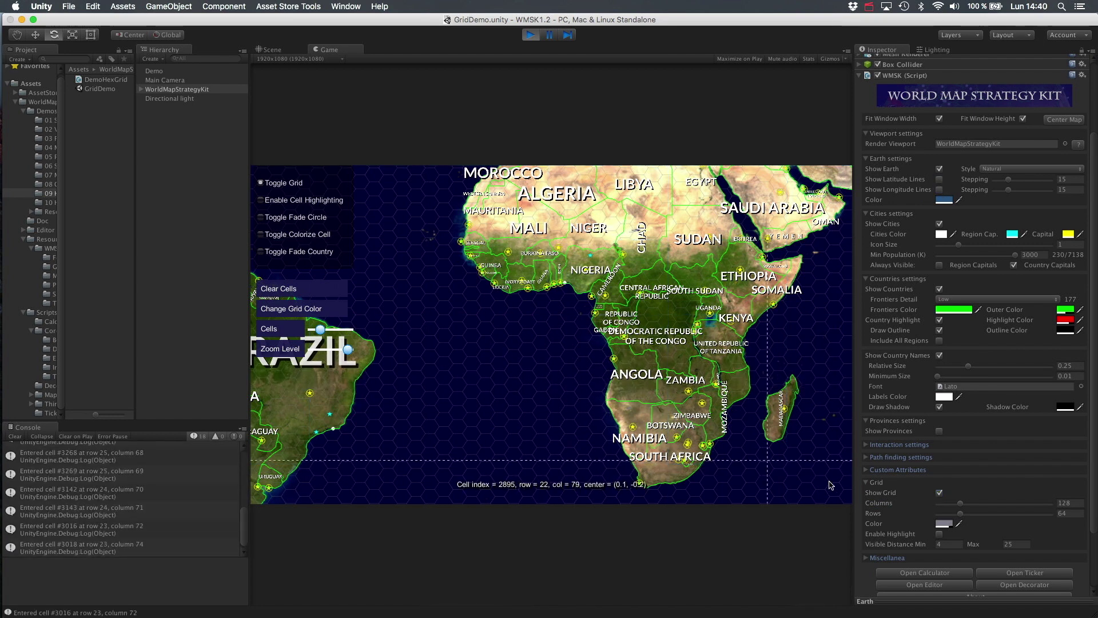
pyautogui.click(940, 534)
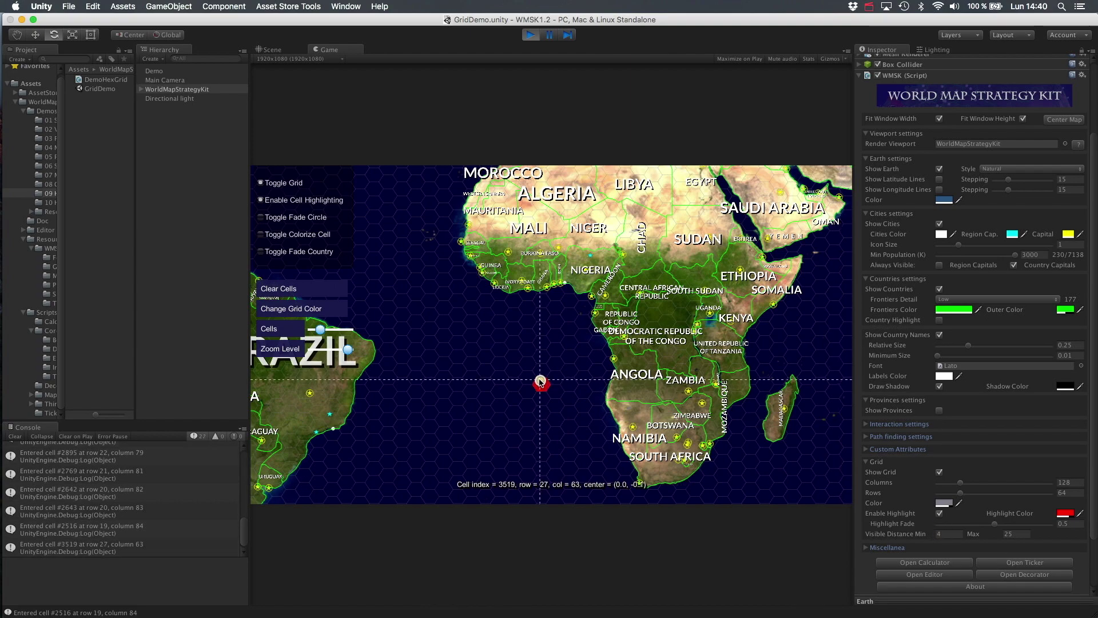
# - Pan the map to Europe and raise the grid to 376 columns by 188 rows
pyautogui.scroll(3, 435, 253)
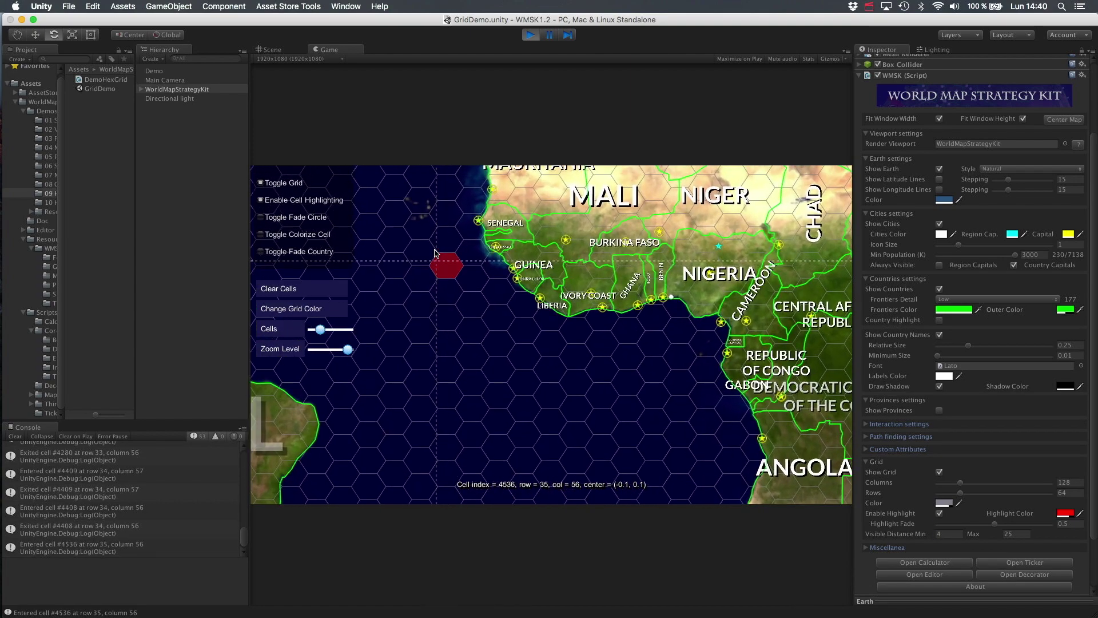
pyautogui.moveTo(434, 253); pyautogui.dragTo(520, 346)
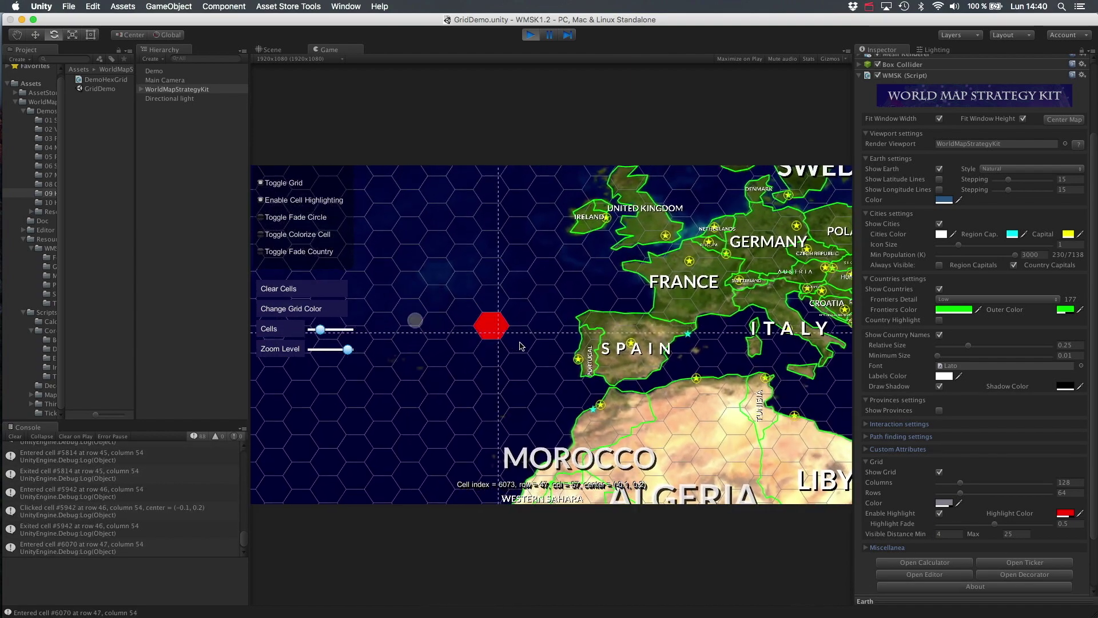
pyautogui.moveTo(572, 321); pyautogui.dragTo(448, 338)
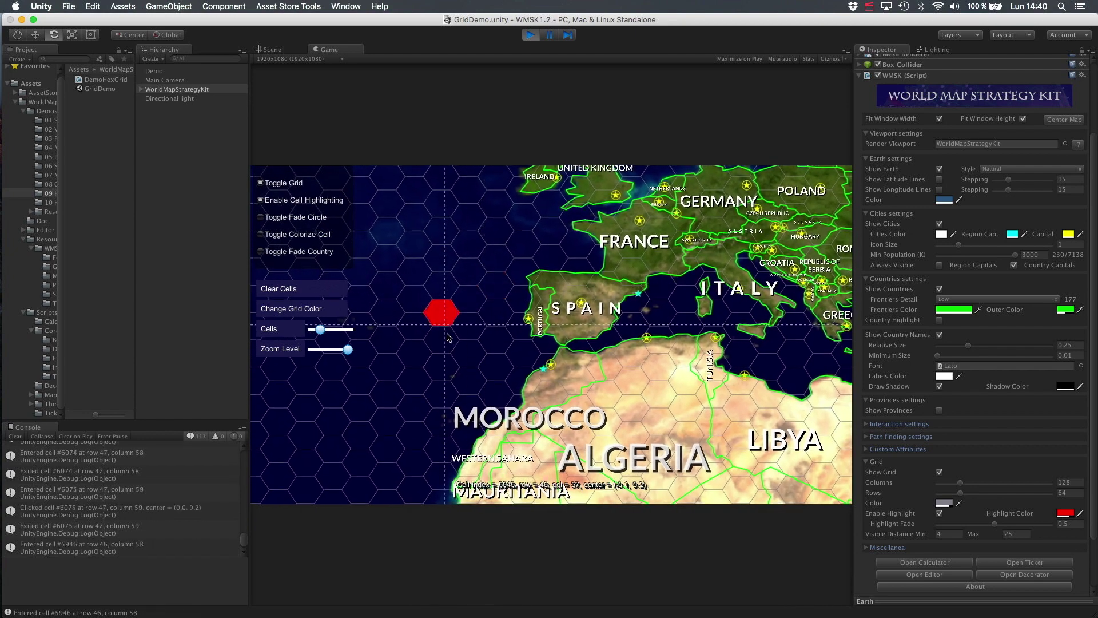
pyautogui.moveTo(321, 330); pyautogui.dragTo(338, 331)
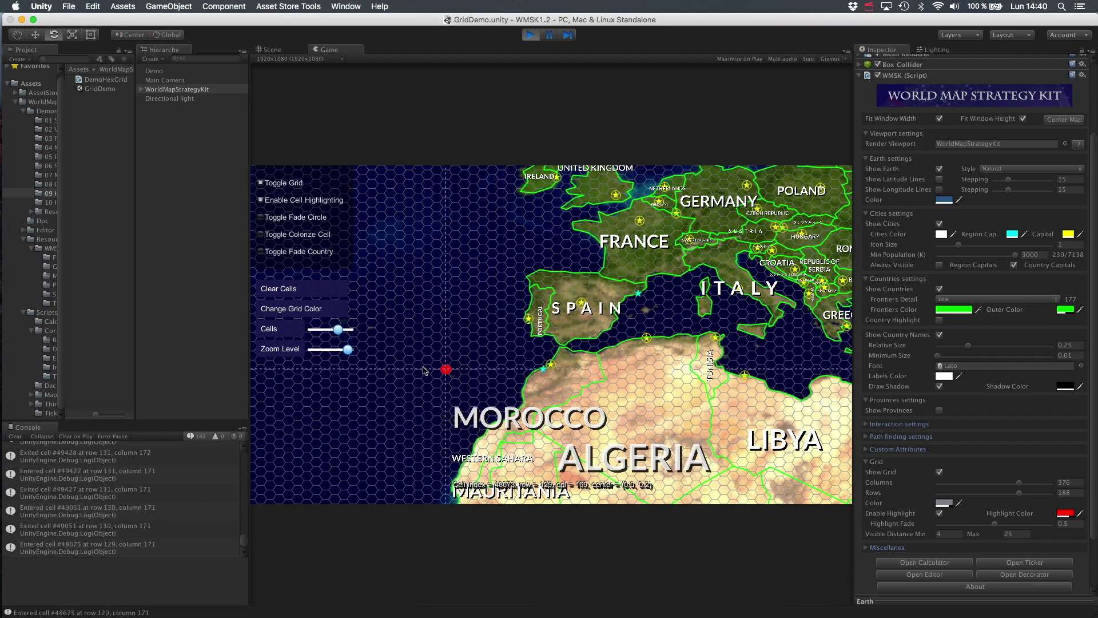
# - Show the stack trace of the last cell-entered Console message
pyautogui.click(69, 550)
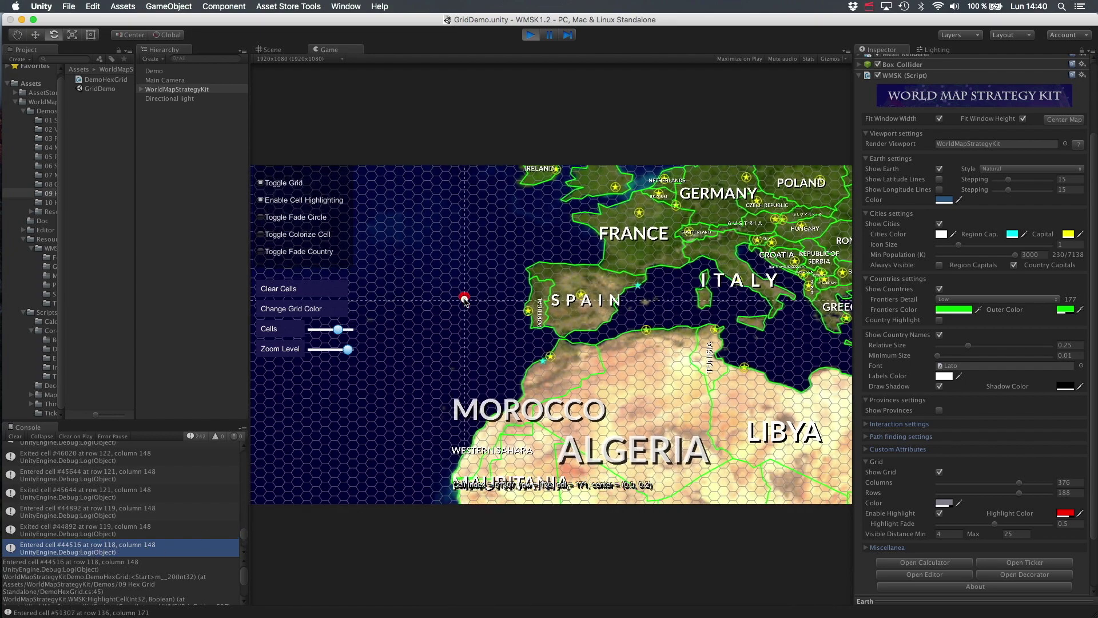
pyautogui.scroll(-5, 465, 298)
pyautogui.scroll(-2, 467, 299)
pyautogui.scroll(-2, 466, 302)
# - Zoom in on Spain and Portugal, highlighting the cell at row 137, column 169
pyautogui.scroll(5, 464, 301)
pyautogui.scroll(2, 484, 300)
pyautogui.scroll(2, 475, 321)
pyautogui.scroll(2, 472, 329)
pyautogui.scroll(1, 470, 335)
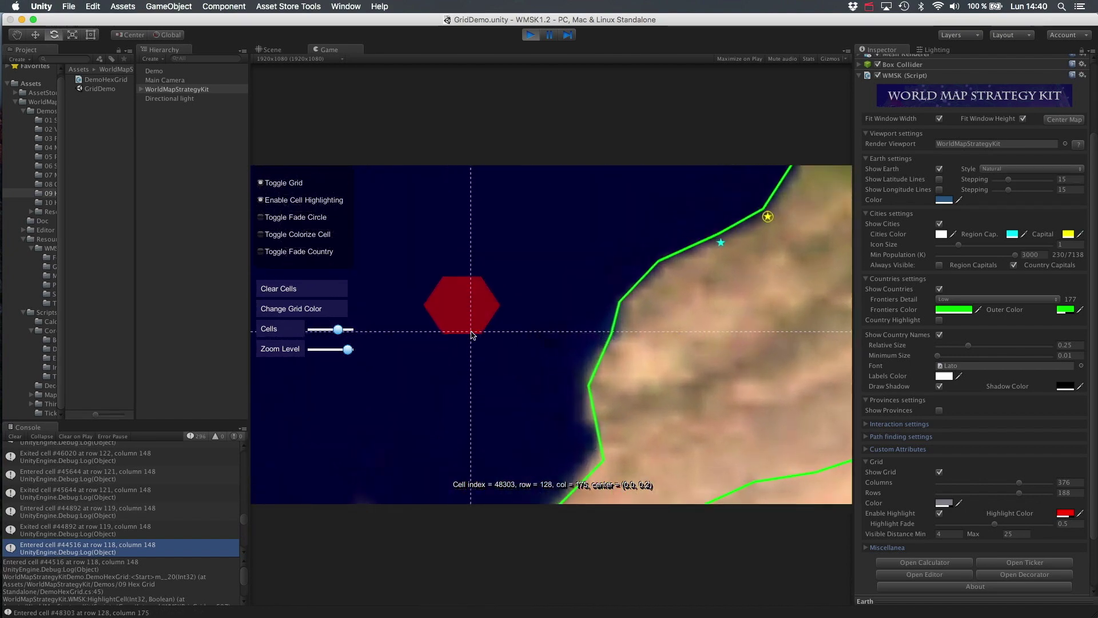
pyautogui.scroll(-2, 472, 334)
pyautogui.scroll(-2, 472, 334)
pyautogui.scroll(-1, 472, 332)
pyautogui.scroll(-2, 468, 325)
pyautogui.scroll(-2, 463, 319)
pyautogui.scroll(-2, 440, 311)
pyautogui.scroll(-1, 440, 326)
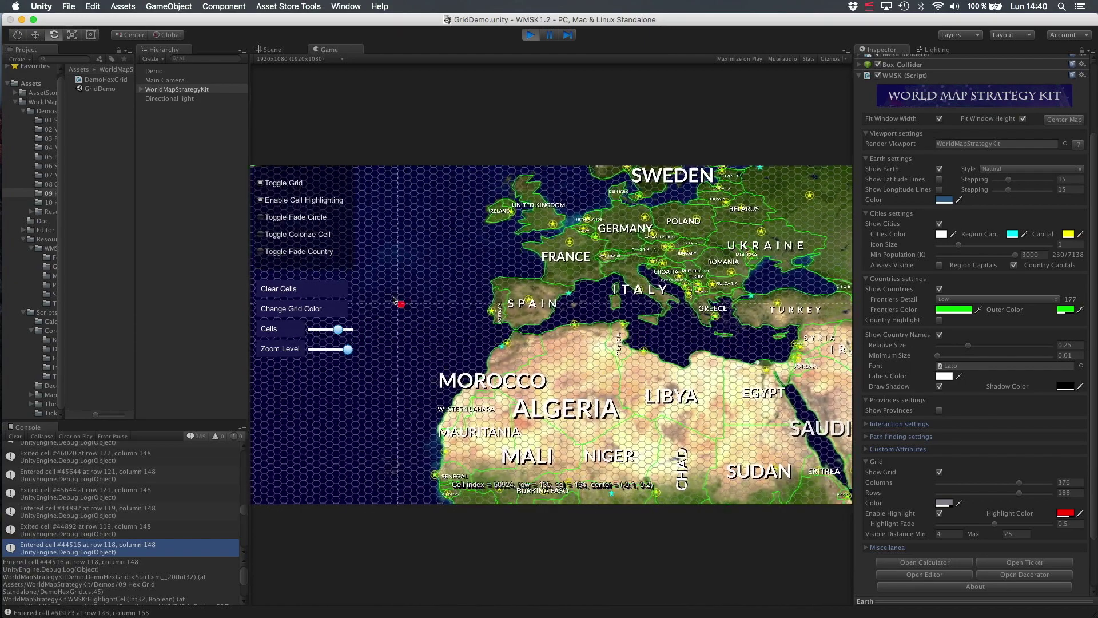
pyautogui.scroll(1, 426, 326)
pyautogui.scroll(1, 431, 334)
pyautogui.scroll(2, 458, 320)
pyautogui.scroll(2, 461, 337)
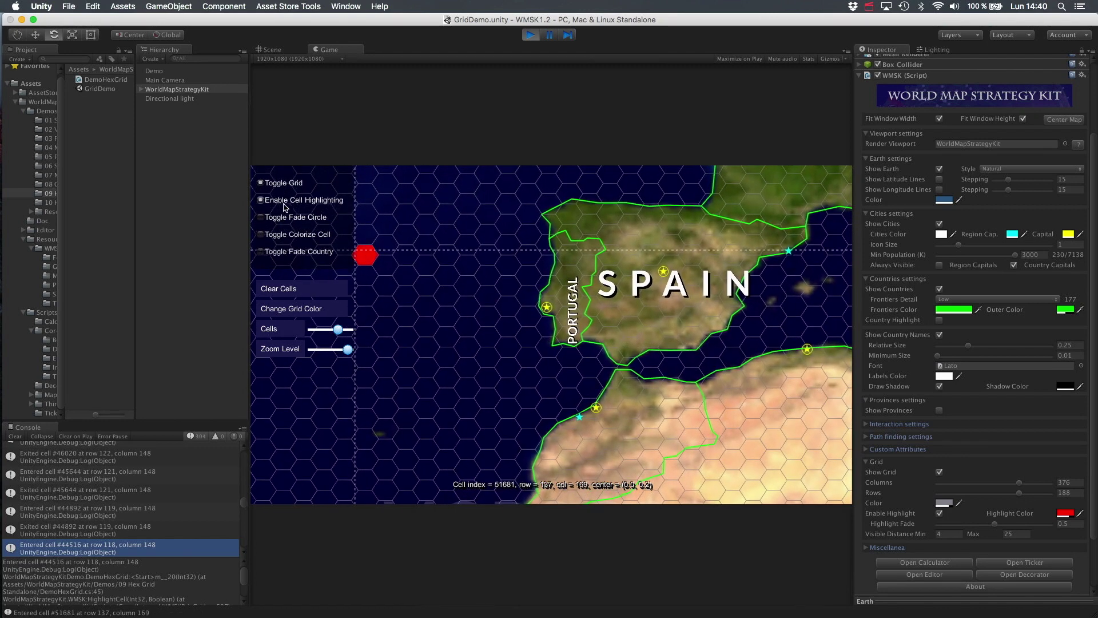
# - Colour four hex cells green west of Portugal
pyautogui.click(483, 359)
pyautogui.click(506, 327)
pyautogui.click(508, 307)
pyautogui.click(527, 296)
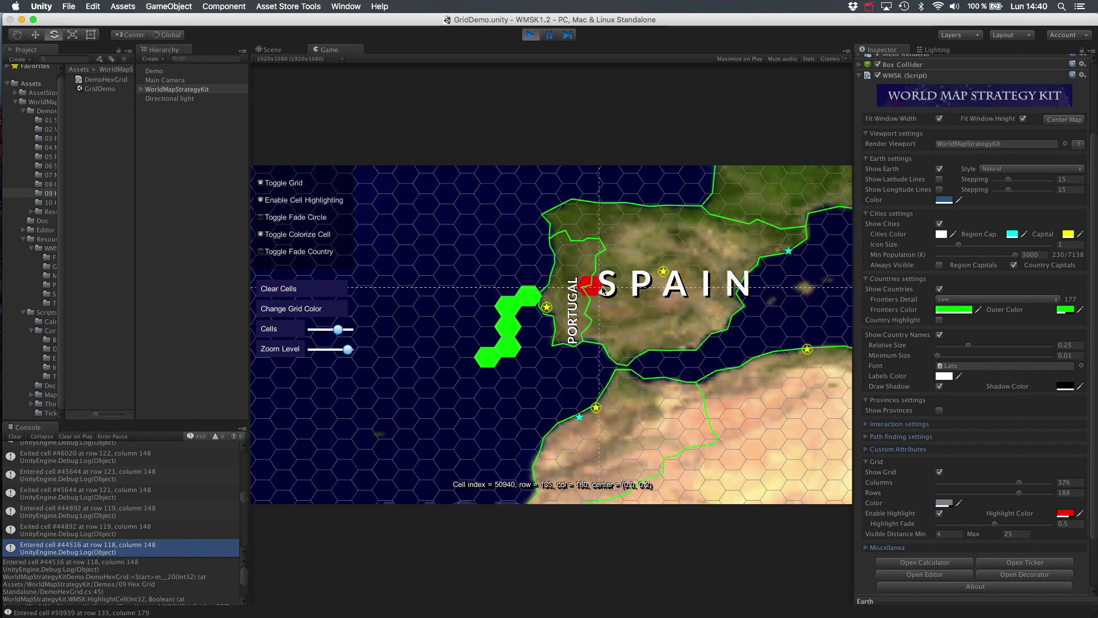
# - Clear the coloured cells, enable Toggle Fade Circle, and zoom out over Morocco
pyautogui.click(294, 289)
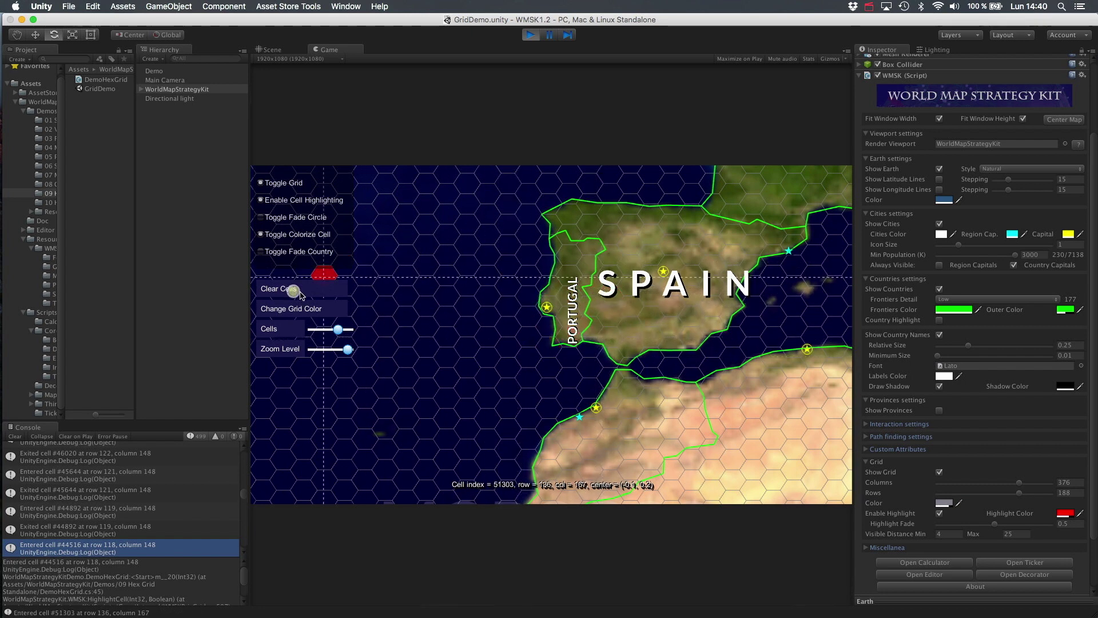
pyautogui.click(276, 217)
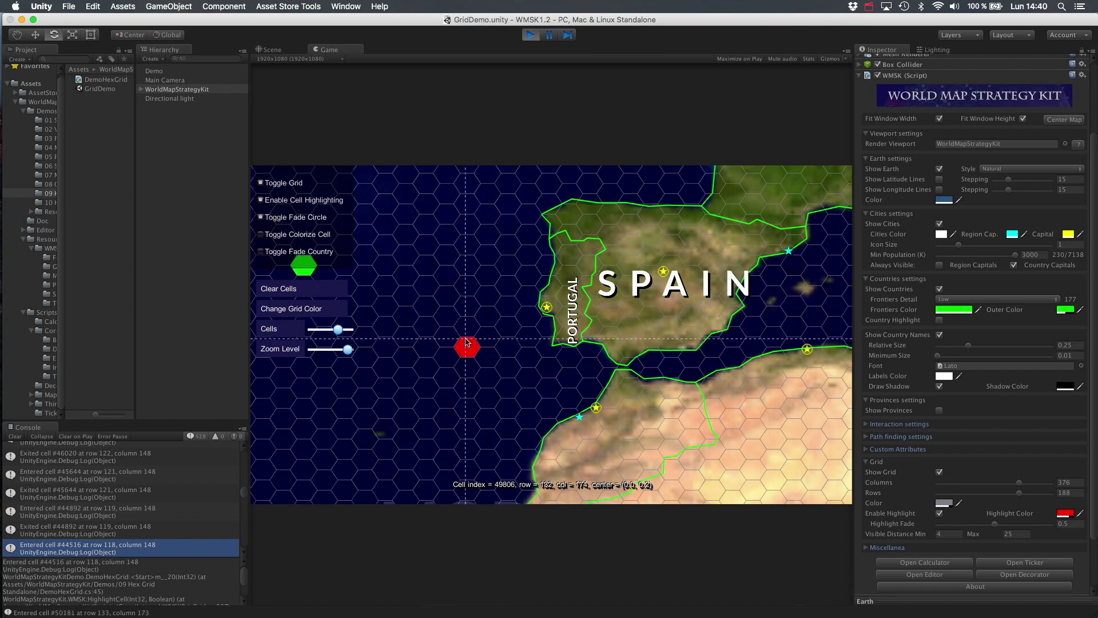
pyautogui.scroll(-5, 497, 343)
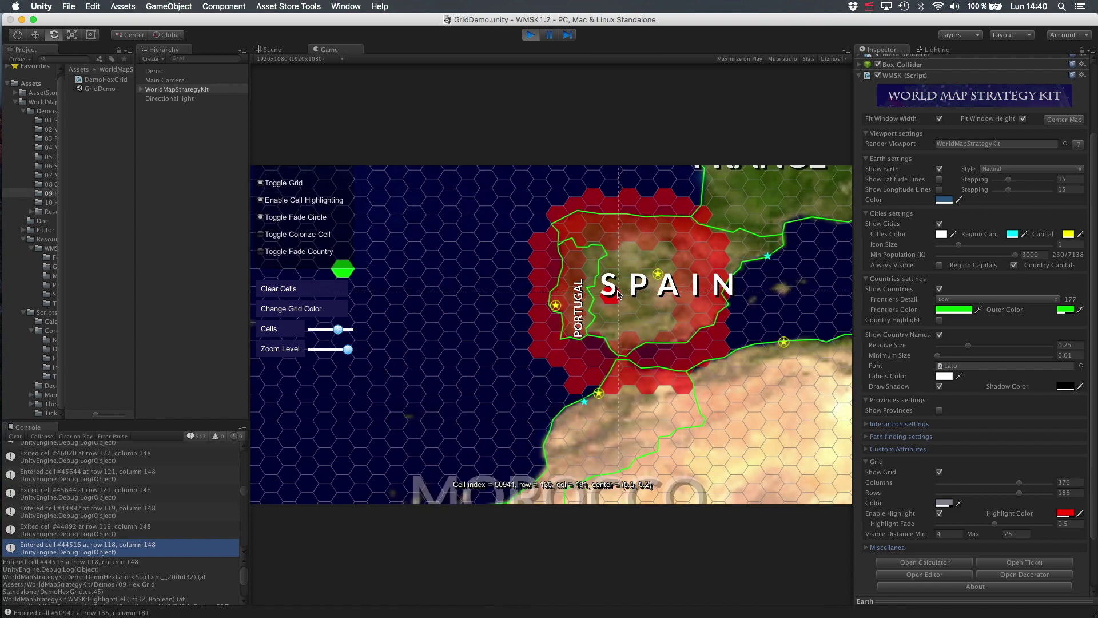
pyautogui.scroll(-5, 522, 346)
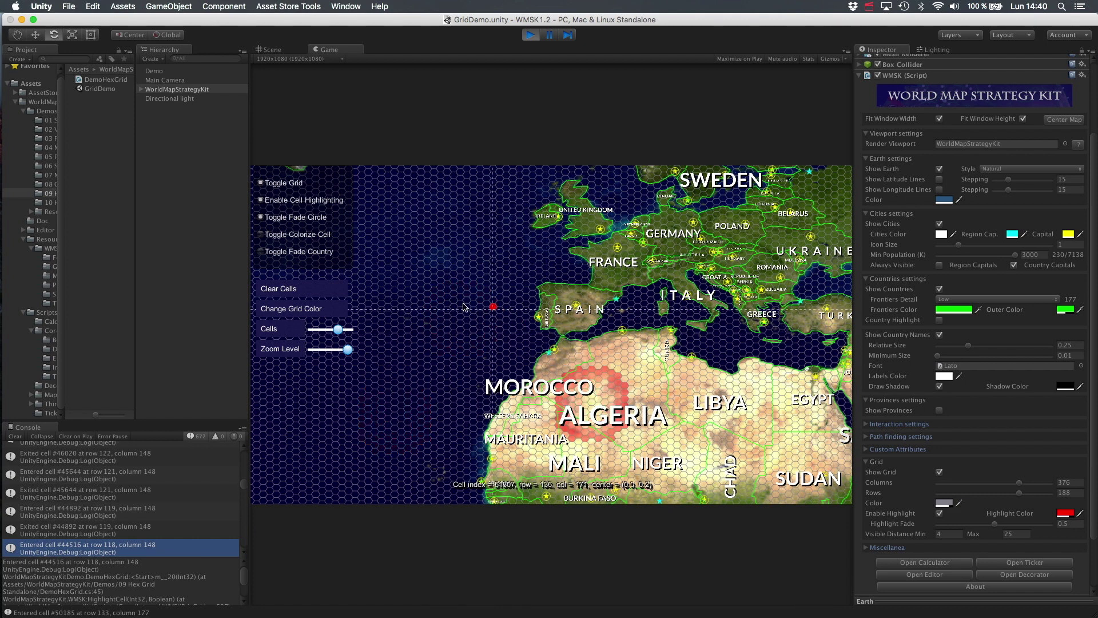
# - Try Toggle Fade Country, exit Play mode, and widen the Hierarchy and Project panes
pyautogui.click(309, 251)
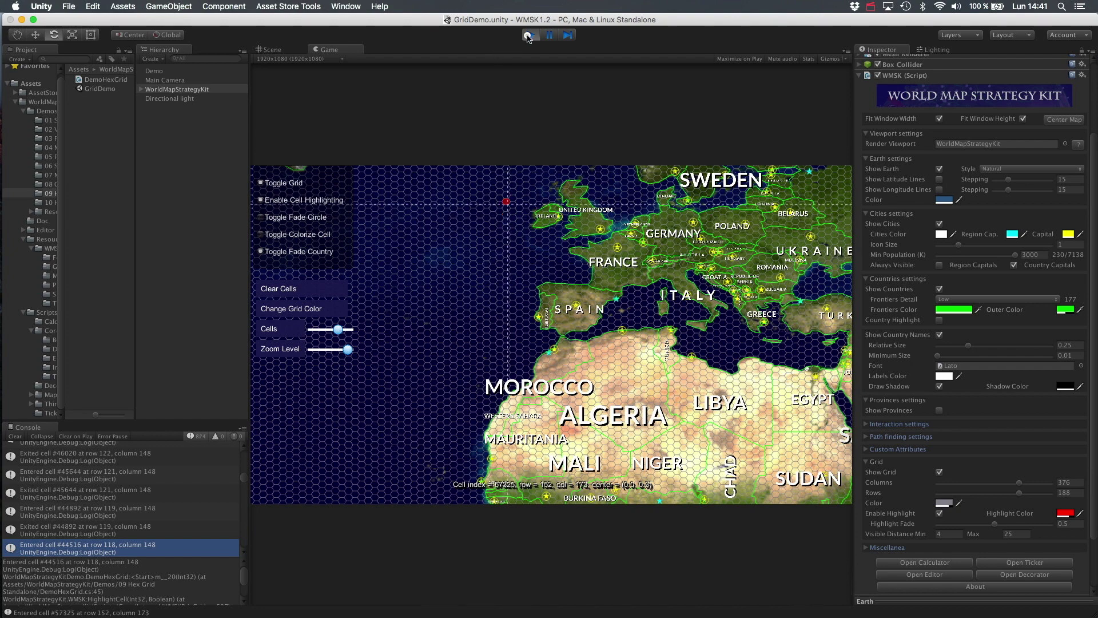
pyautogui.click(527, 37)
pyautogui.moveTo(249, 233); pyautogui.dragTo(272, 227)
pyautogui.moveTo(67, 219); pyautogui.dragTo(76, 219)
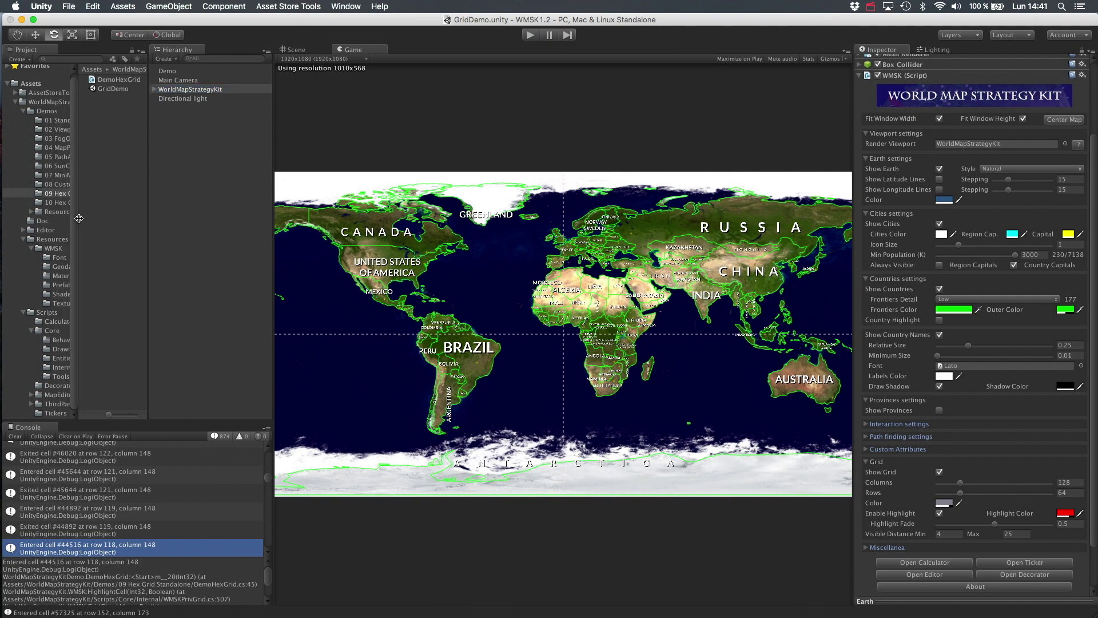
pyautogui.click(61, 204)
# - Load the GridViewportDemo scene from the 10 Hex folder and run it
pyautogui.click(116, 89)
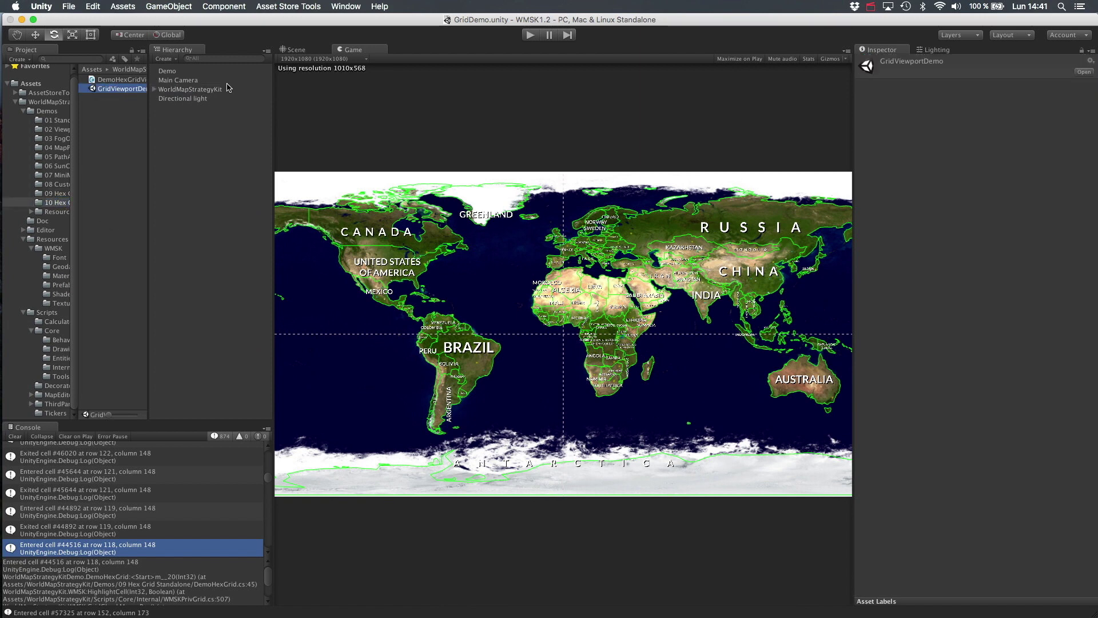
pyautogui.click(531, 36)
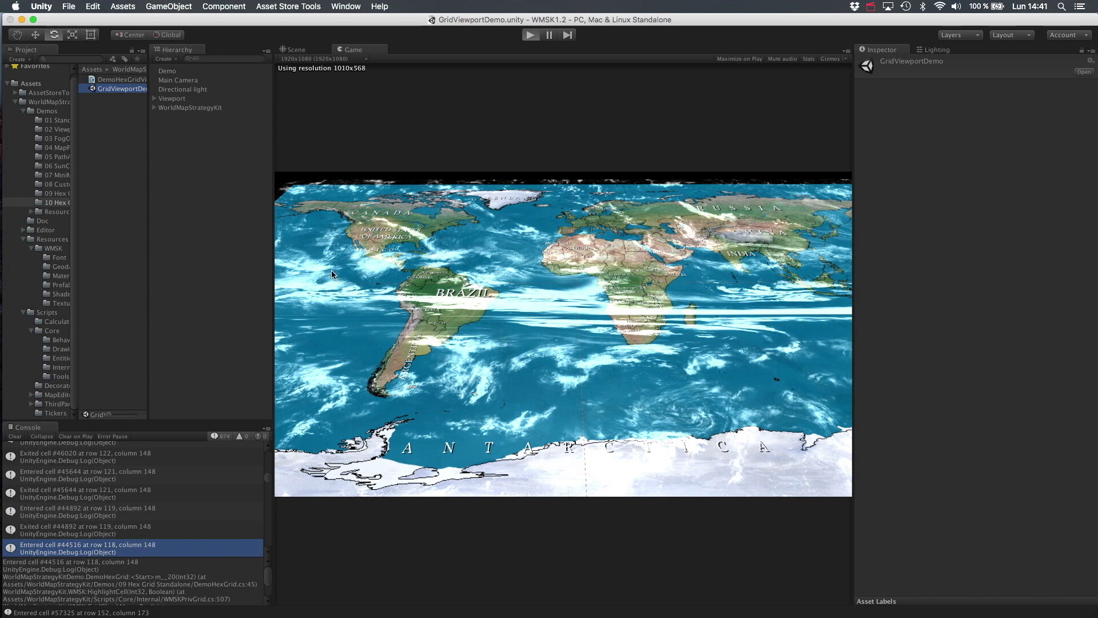
pyautogui.press('super+p')
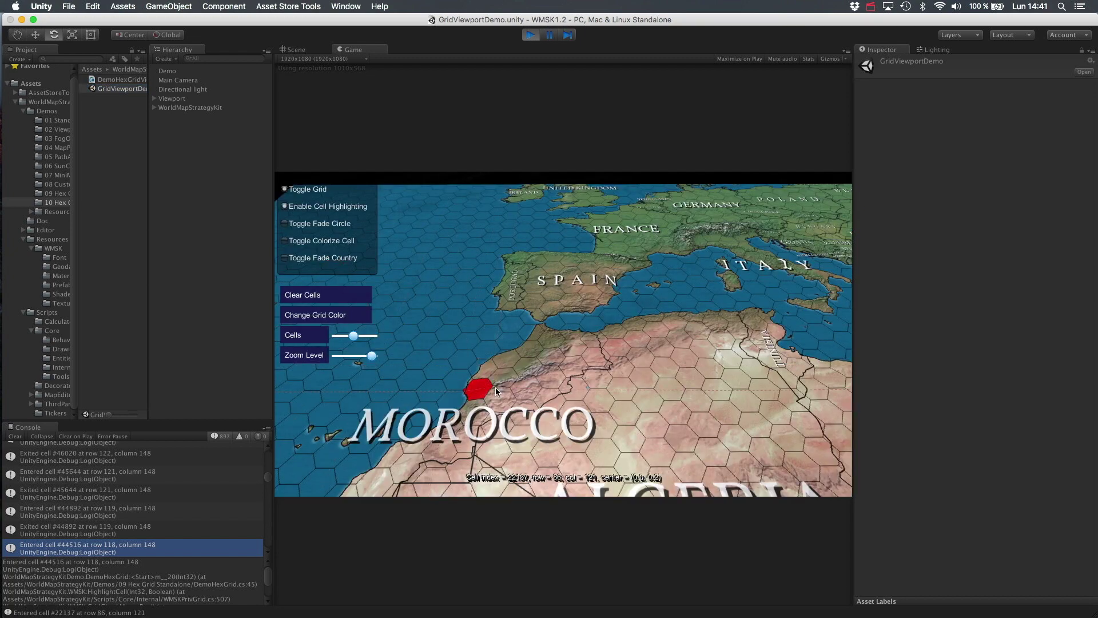
# - Zoom into Spain, drag the Cells slider right for smaller cells, then frame the map in Scene view
pyautogui.scroll(1, 554, 337)
pyautogui.scroll(3, 554, 337)
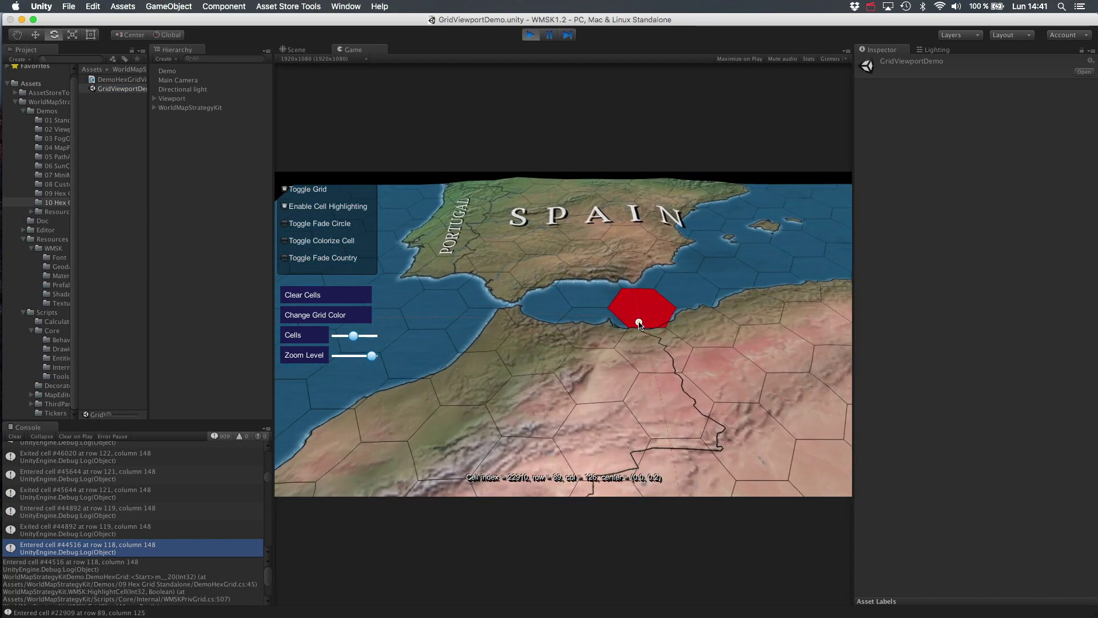
pyautogui.moveTo(618, 354); pyautogui.dragTo(543, 362)
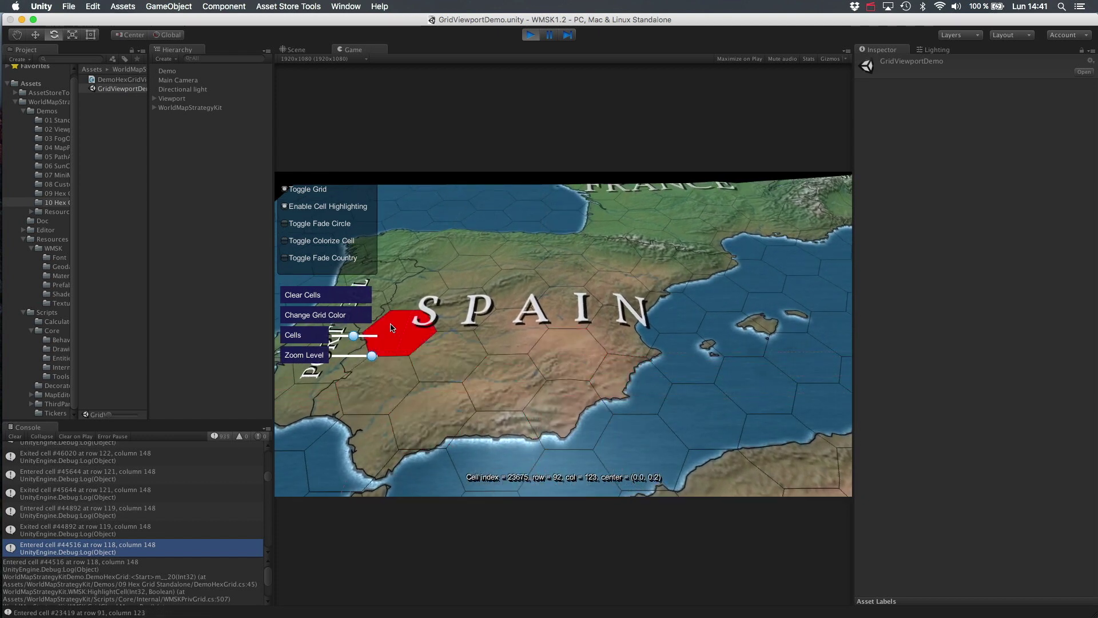
pyautogui.moveTo(353, 337); pyautogui.dragTo(373, 336)
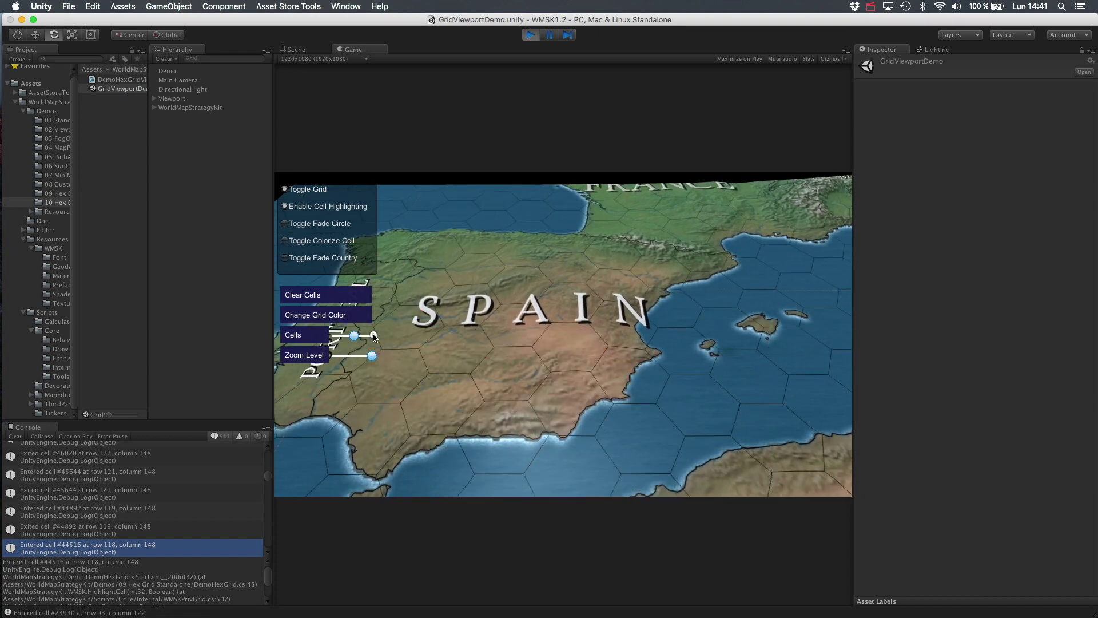
pyautogui.click(515, 429)
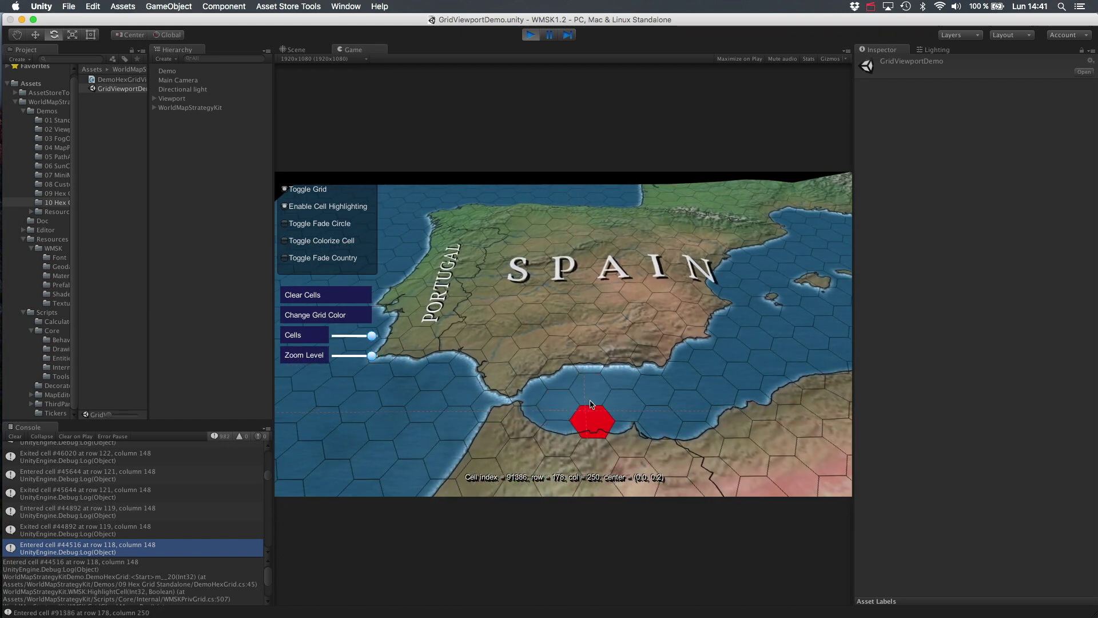
pyautogui.click(295, 51)
pyautogui.doubleClick(179, 108)
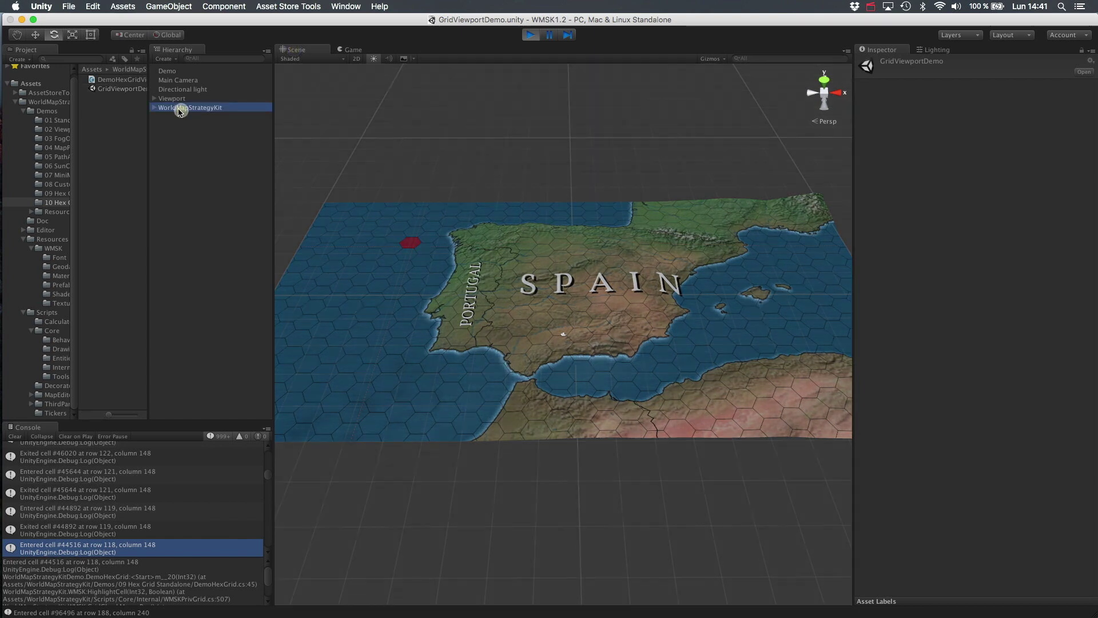
# - Orbit and zoom the Scene view onto Europe's grid, then pan the game map to England
pyautogui.moveTo(646, 378)
pyautogui.keyDown('alt'); pyautogui.mouseDown()
pyautogui.moveTo(631, 358)
pyautogui.moveTo(643, 213)
pyautogui.mouseUp(); pyautogui.keyUp('alt')
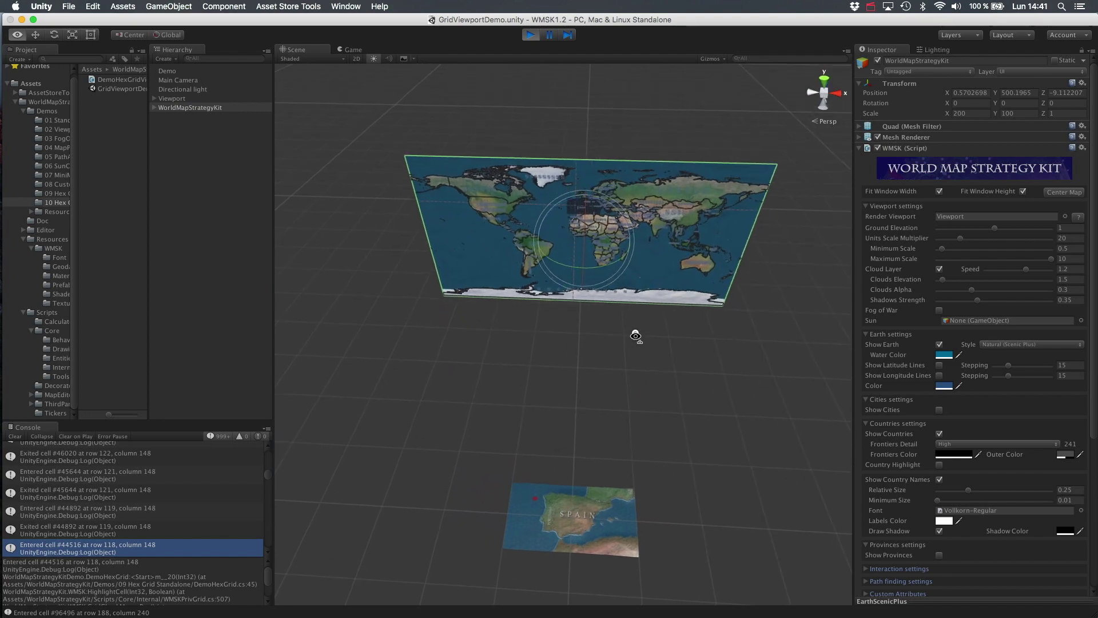
pyautogui.keyDown('alt'); pyautogui.scroll(1, 643, 212); pyautogui.keyUp('alt')
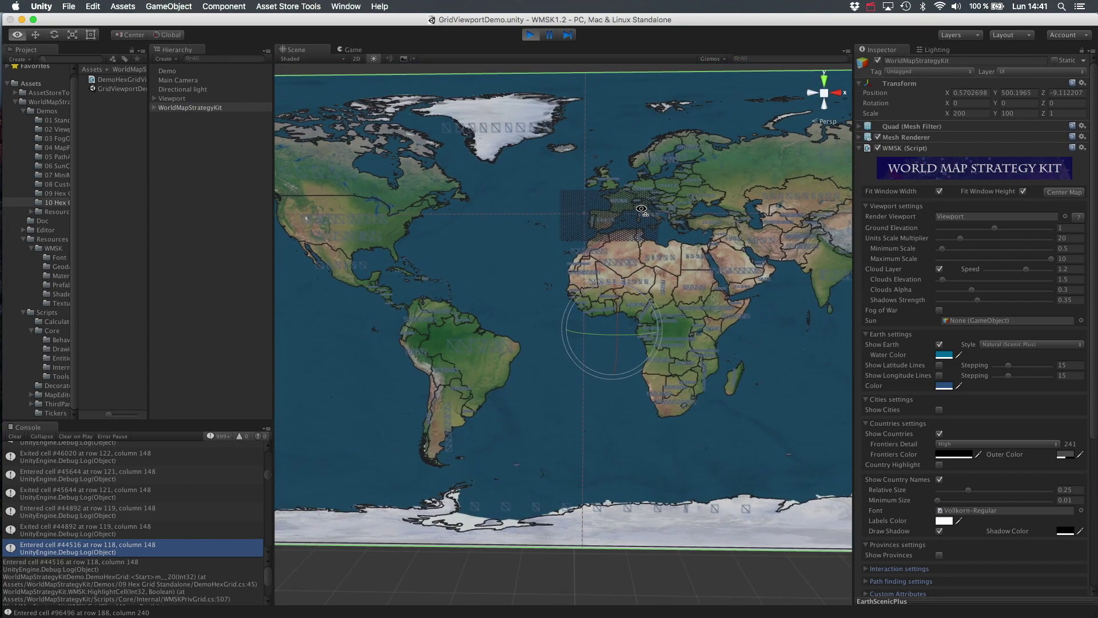
pyautogui.keyDown('alt'); pyautogui.scroll(2, 643, 213); pyautogui.keyUp('alt')
pyautogui.keyDown('alt'); pyautogui.scroll(2, 643, 212); pyautogui.keyUp('alt')
pyautogui.keyDown('alt'); pyautogui.scroll(2, 642, 211); pyautogui.keyUp('alt')
pyautogui.keyDown('alt'); pyautogui.scroll(-3, 642, 210); pyautogui.keyUp('alt')
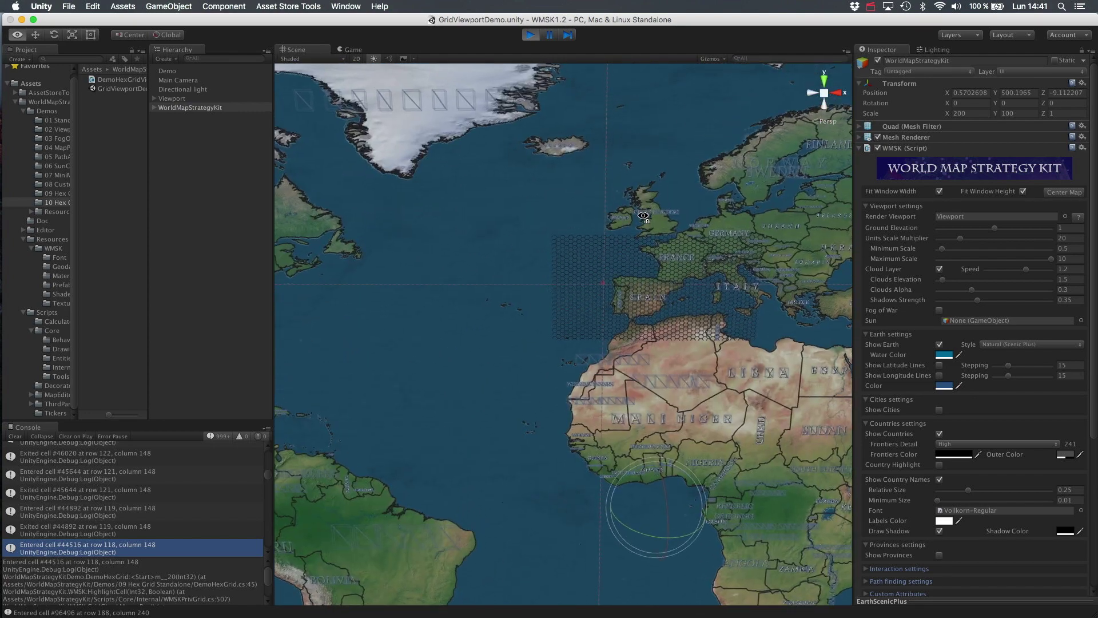
pyautogui.keyDown('alt'); pyautogui.scroll(4, 641, 203); pyautogui.keyUp('alt')
pyautogui.keyDown('alt'); pyautogui.scroll(2, 640, 197); pyautogui.keyUp('alt')
pyautogui.keyDown('alt'); pyautogui.scroll(-2, 641, 196); pyautogui.keyUp('alt')
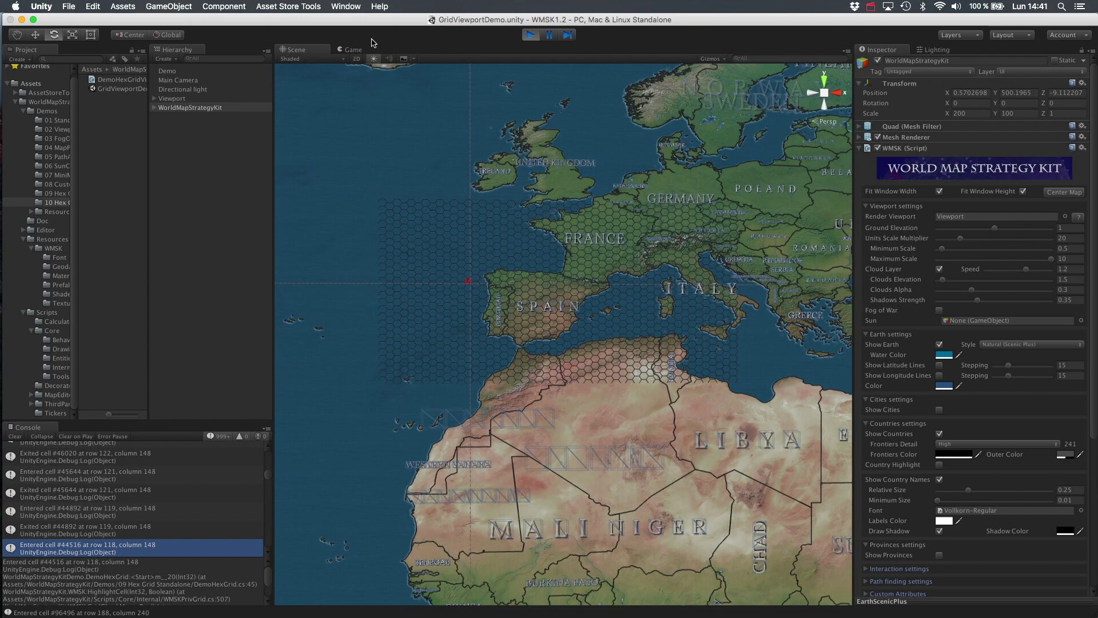
pyautogui.click(353, 51)
pyautogui.moveTo(564, 241); pyautogui.dragTo(555, 337)
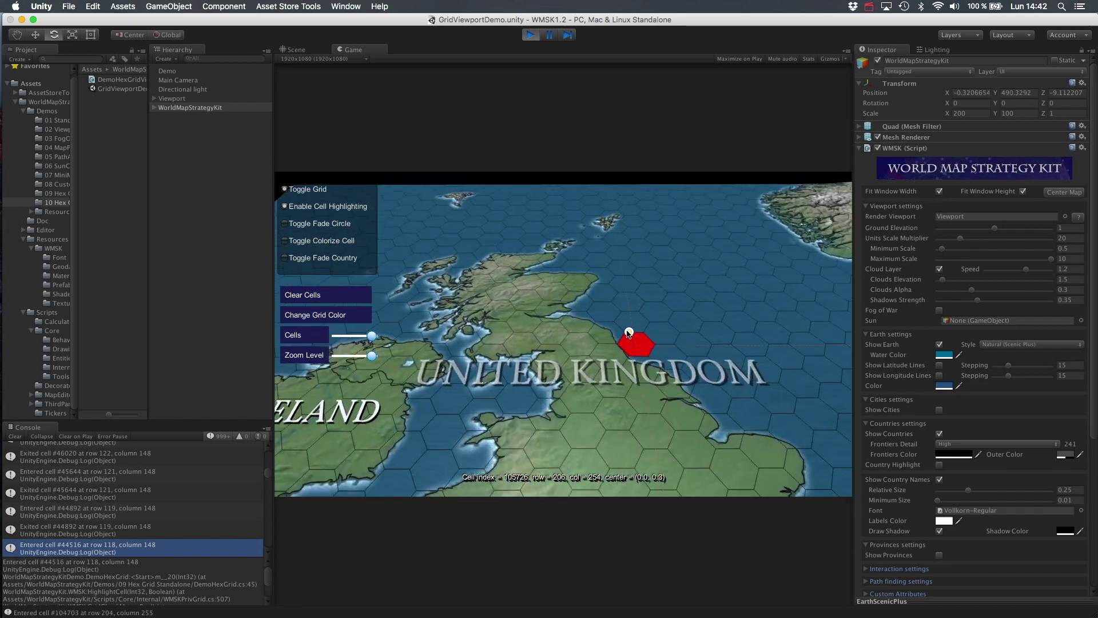
# - Drag the Cells slider left for much larger hex cells, checking the coarser grid in Scene view
pyautogui.click(300, 50)
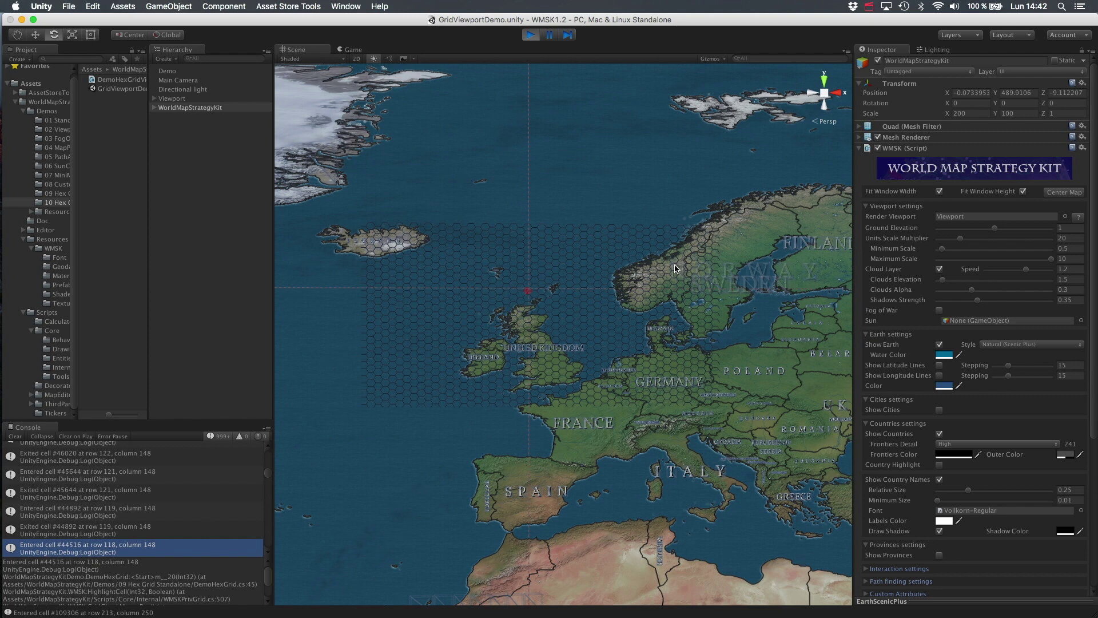
pyautogui.click(361, 51)
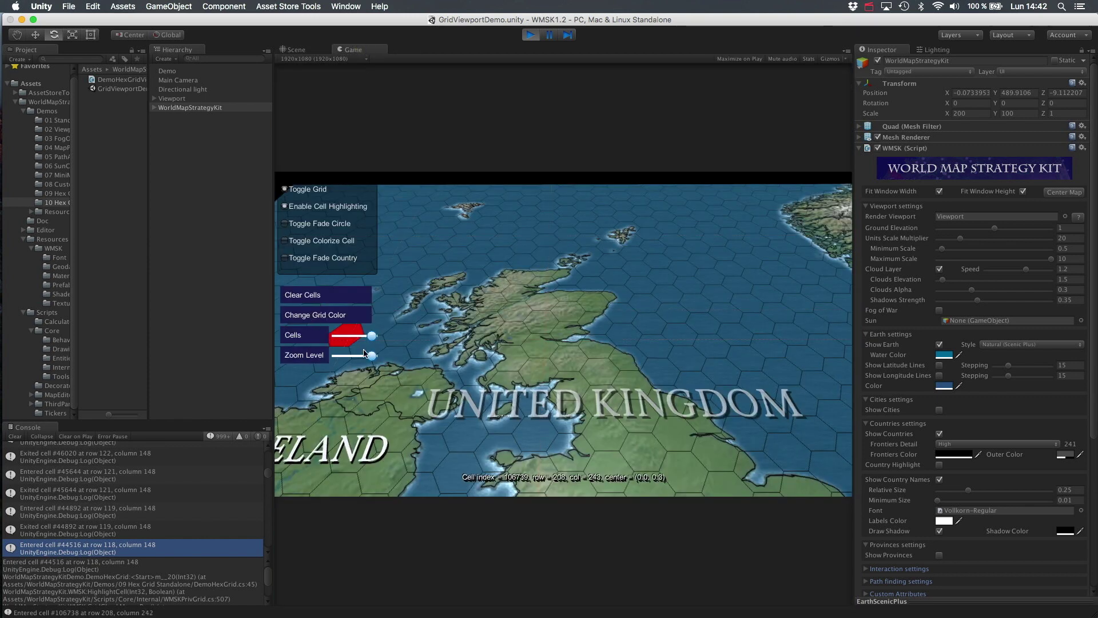
pyautogui.moveTo(350, 338); pyautogui.dragTo(344, 340)
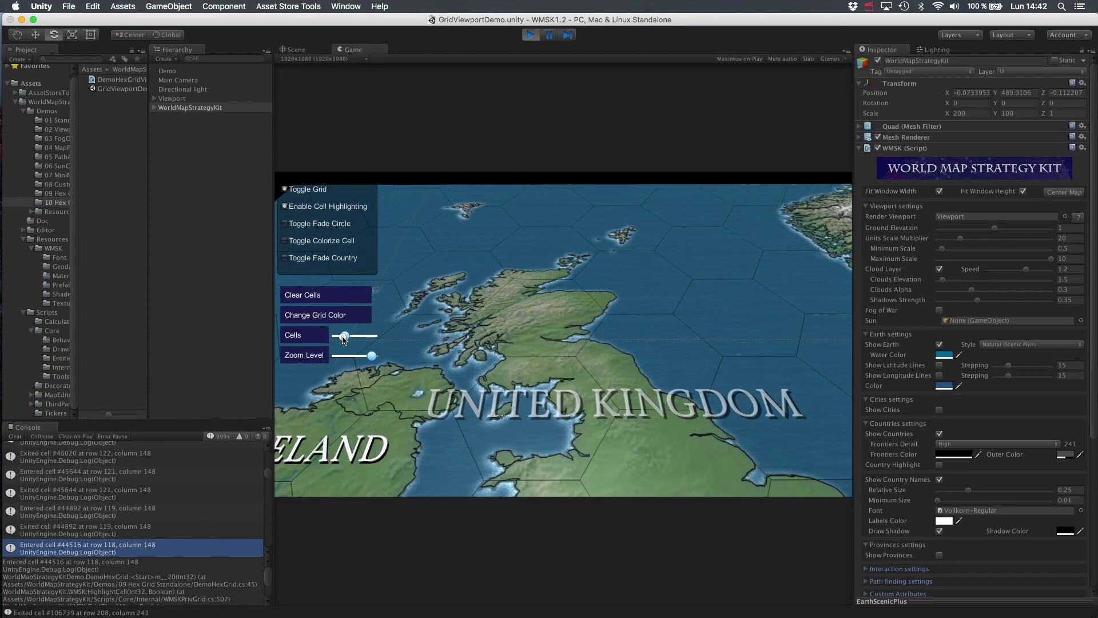
pyautogui.click(304, 50)
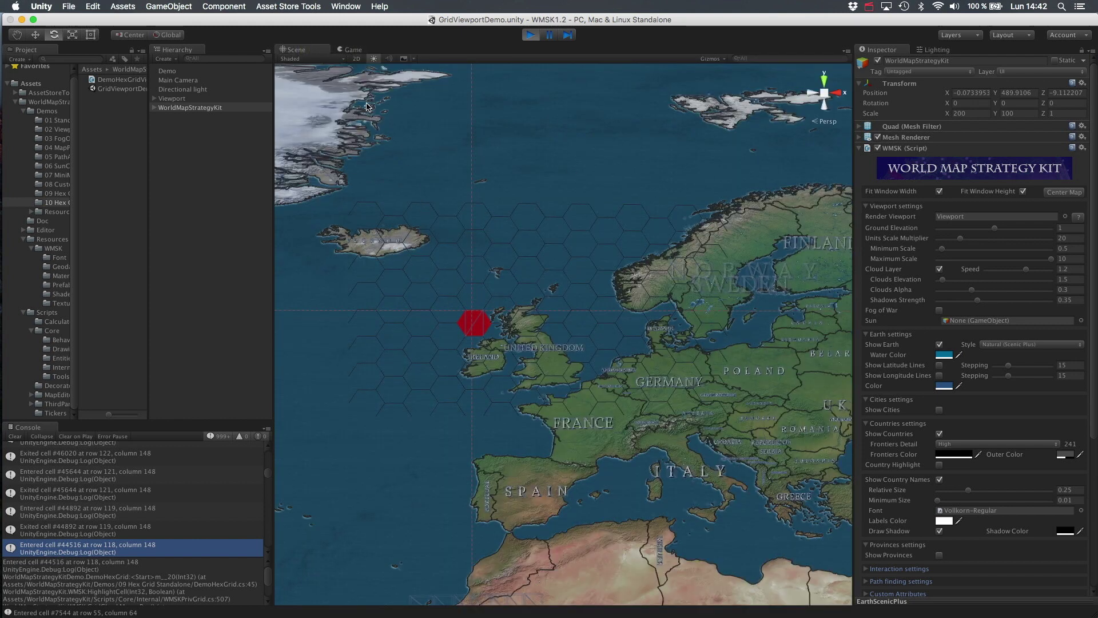
pyautogui.click(353, 52)
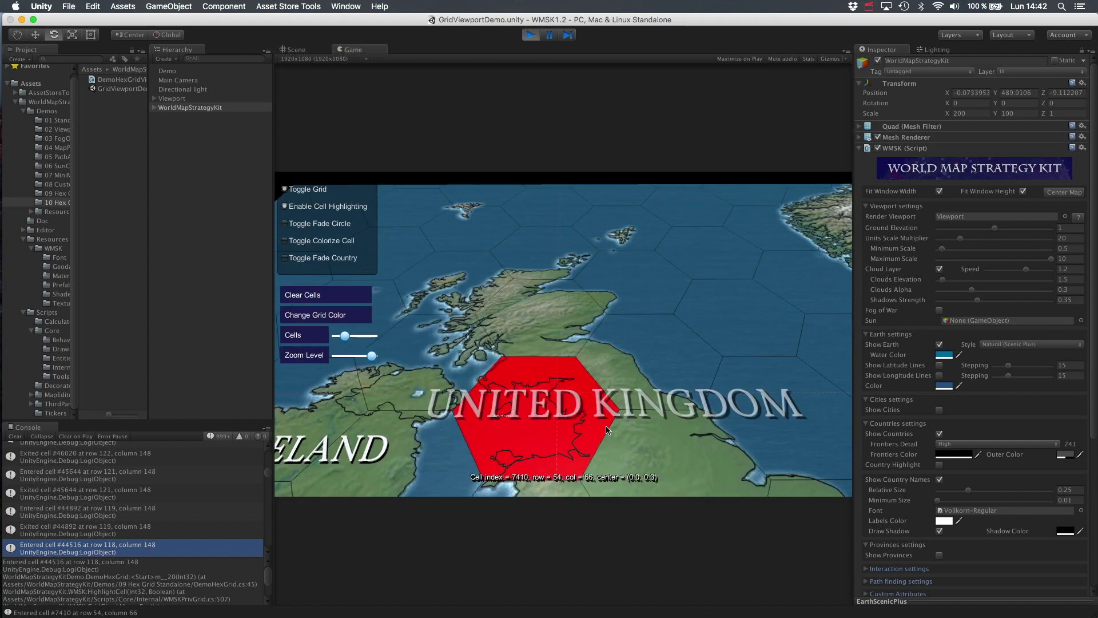
# - Fly to cells in France, Bordeaux and Switzerland, then make the cells somewhat smaller
pyautogui.click(687, 369)
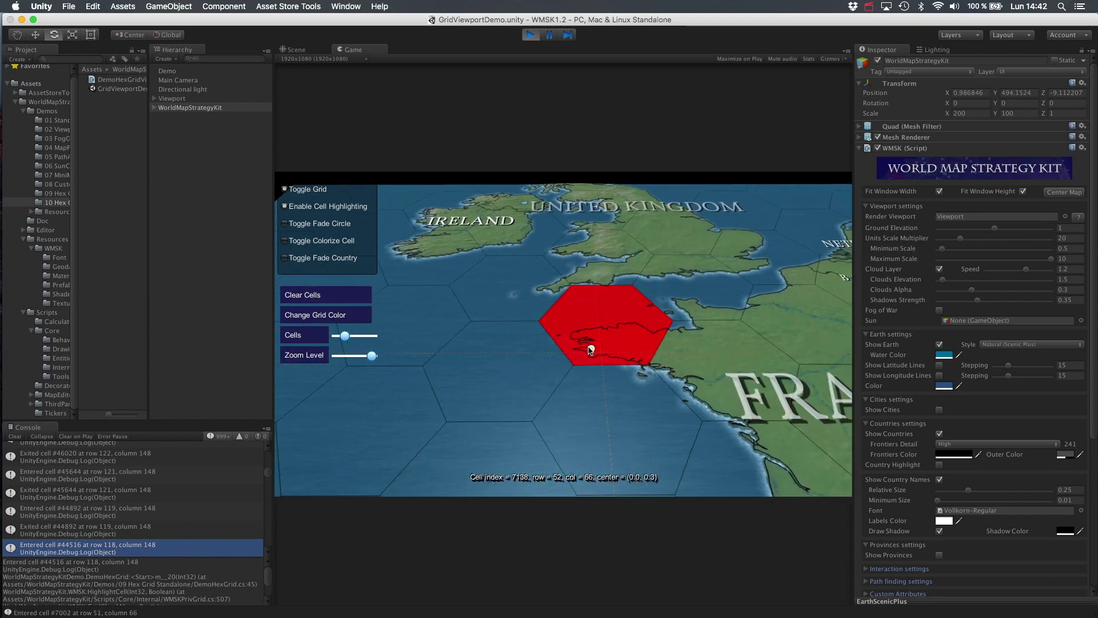
pyautogui.click(562, 440)
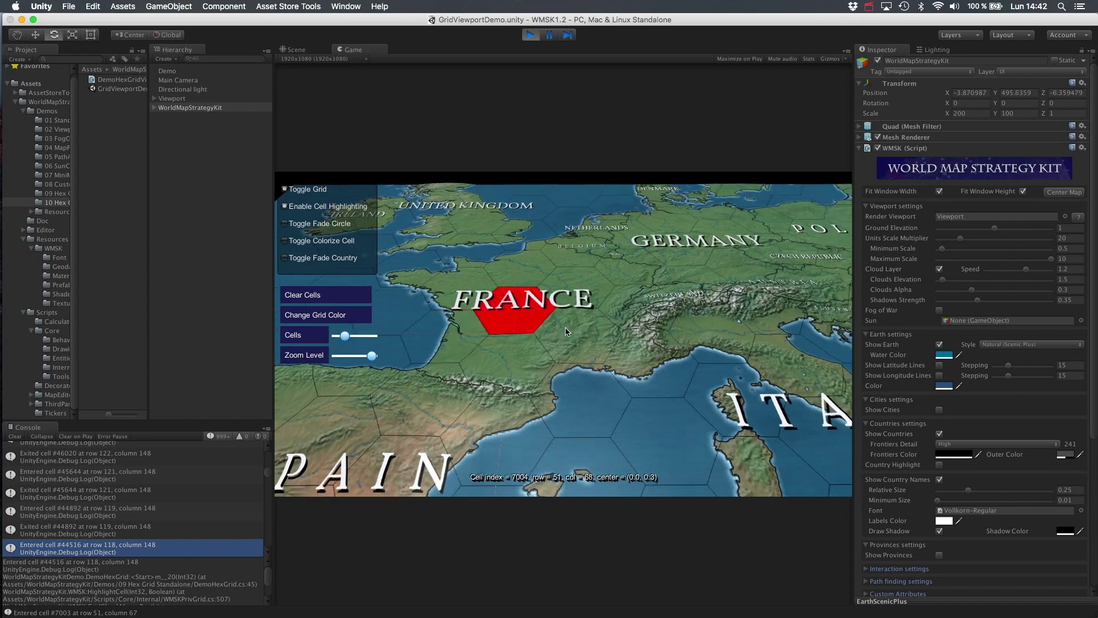
pyautogui.click(652, 404)
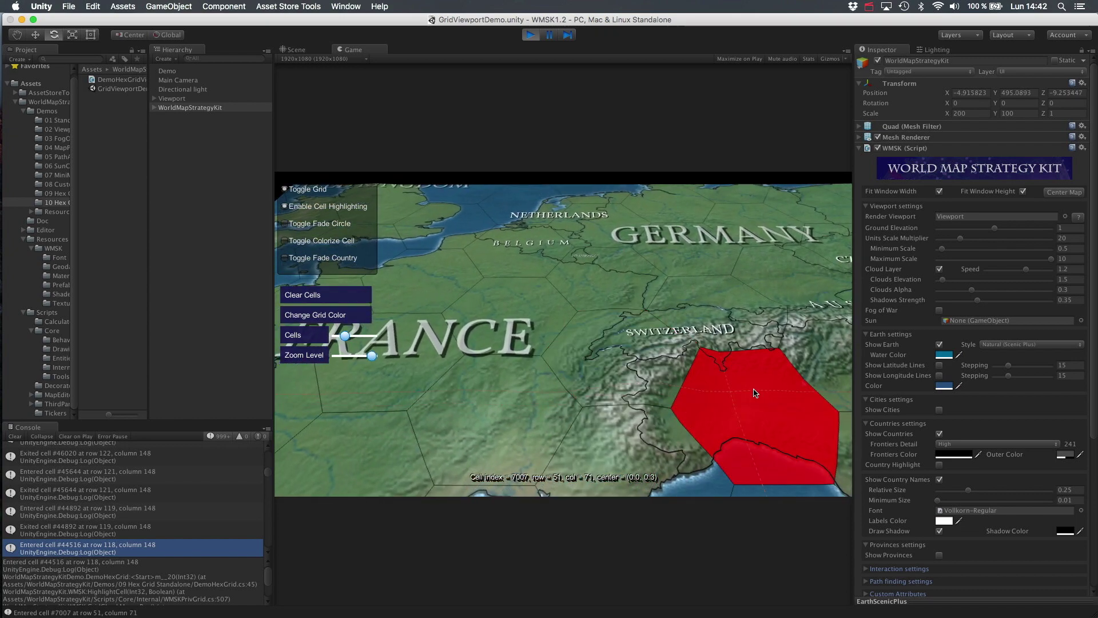
pyautogui.moveTo(344, 336); pyautogui.dragTo(373, 338)
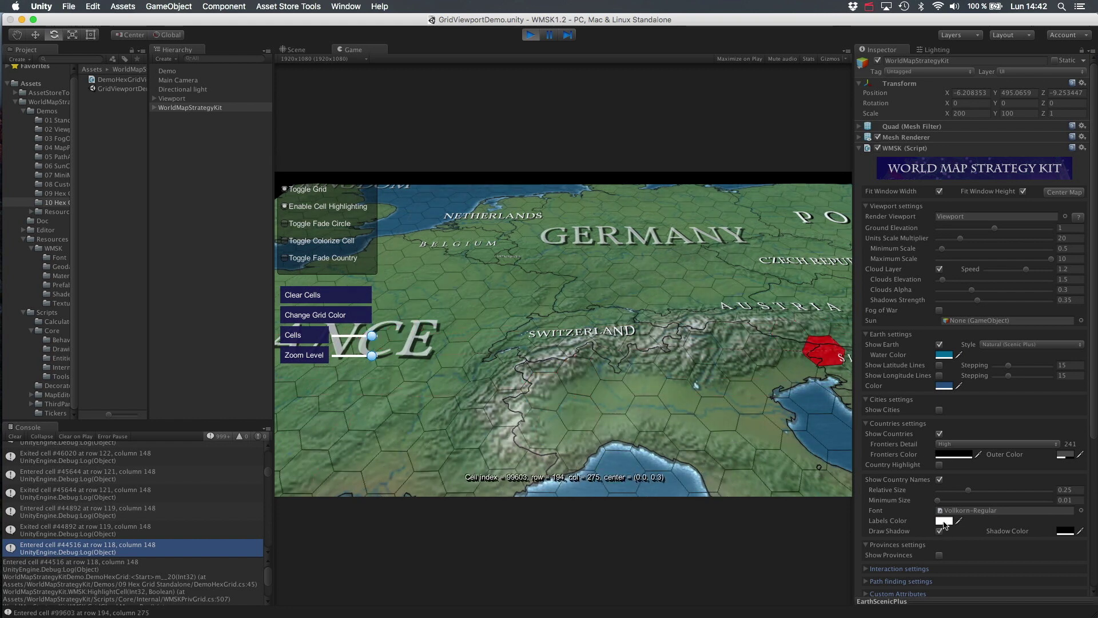
# - Set the Grid Color to nearly opaque black in the colour picker
pyautogui.scroll(-5, 989, 549)
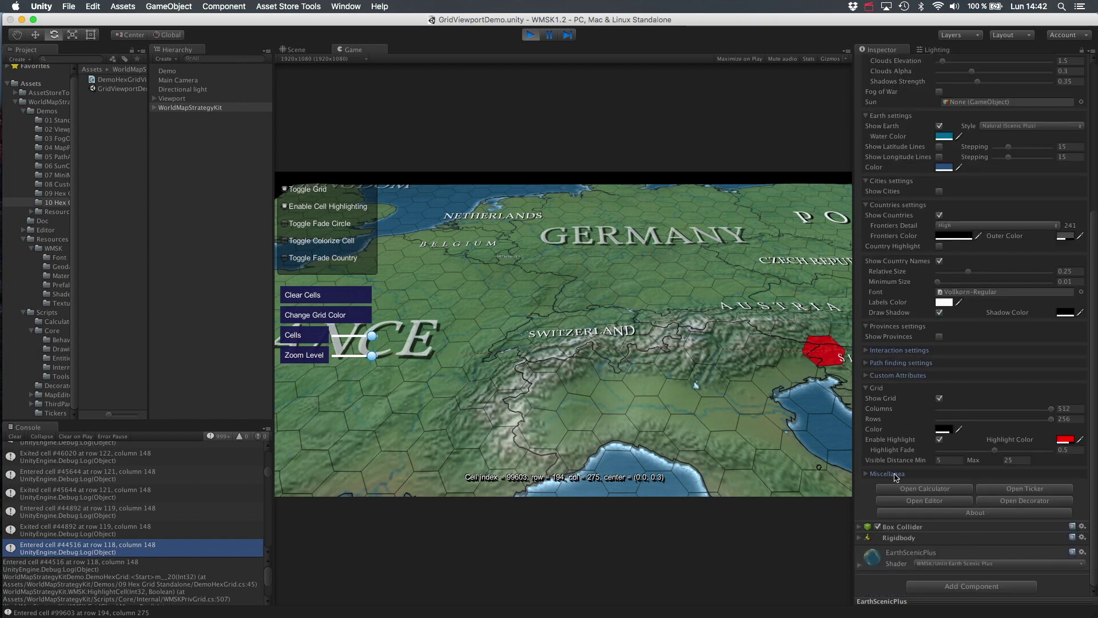
pyautogui.click(944, 429)
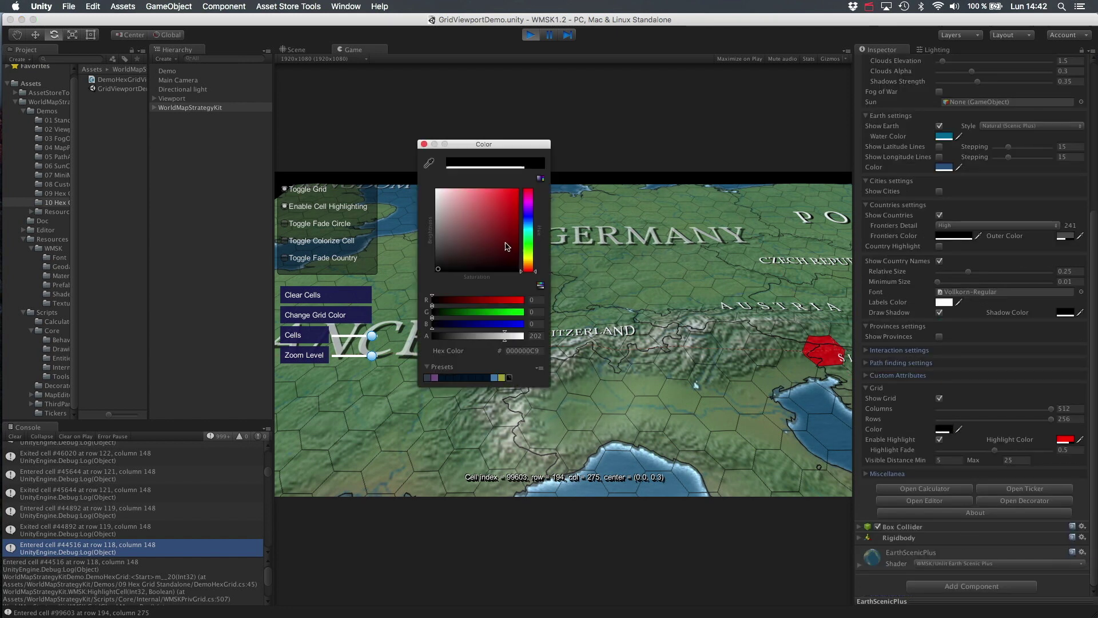
pyautogui.click(439, 191)
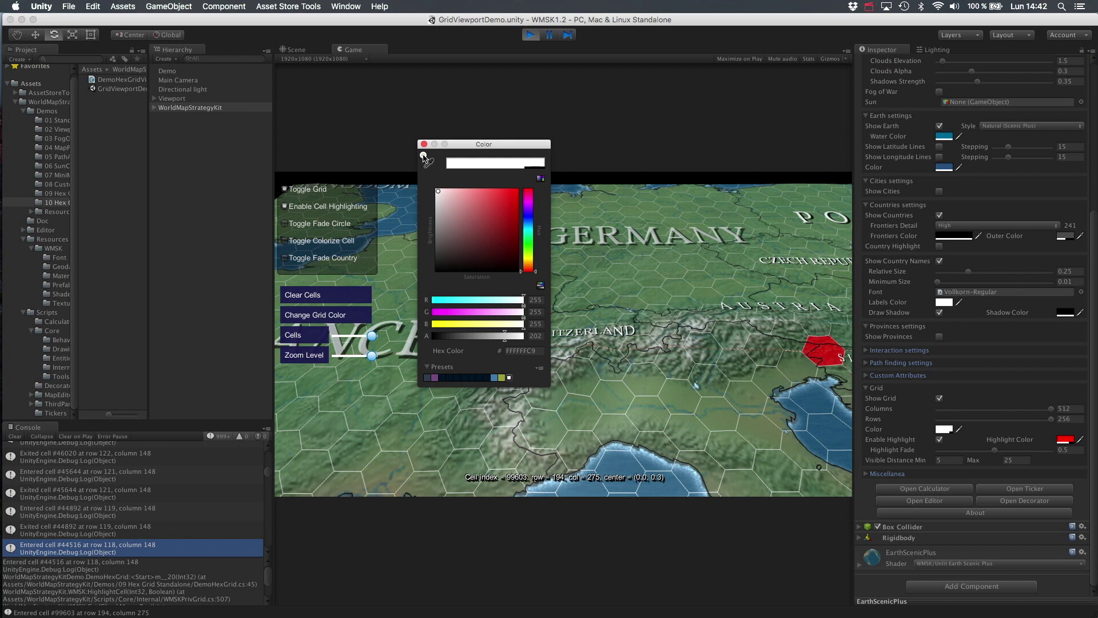
pyautogui.moveTo(485, 208); pyautogui.dragTo(521, 288)
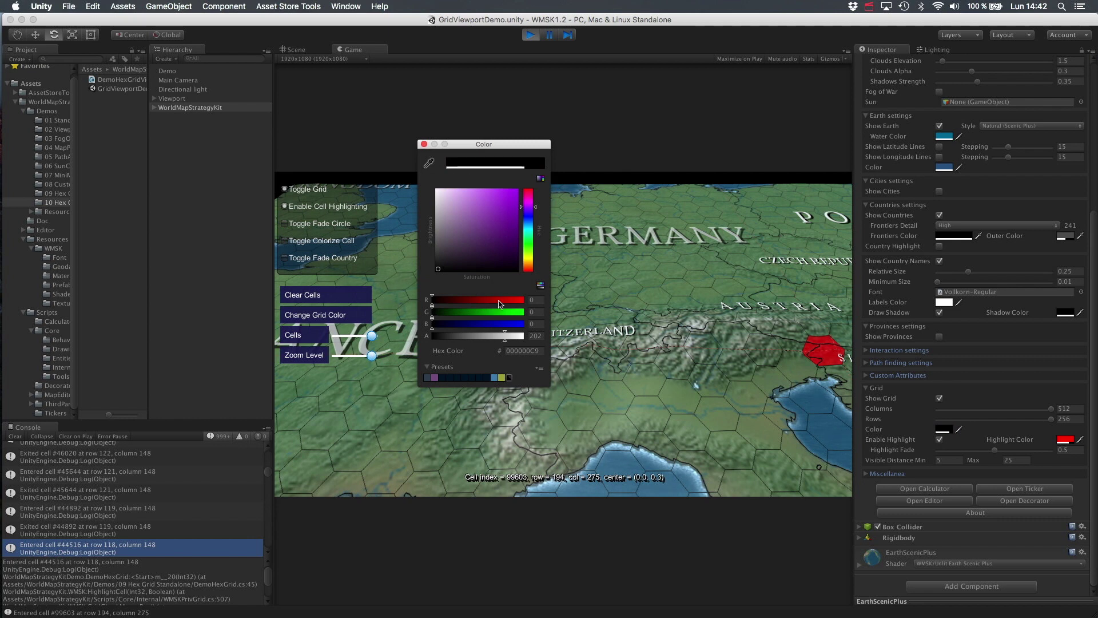
pyautogui.moveTo(505, 337)
pyautogui.mouseDown()
pyautogui.moveTo(481, 339)
pyautogui.moveTo(537, 334)
pyautogui.mouseUp()
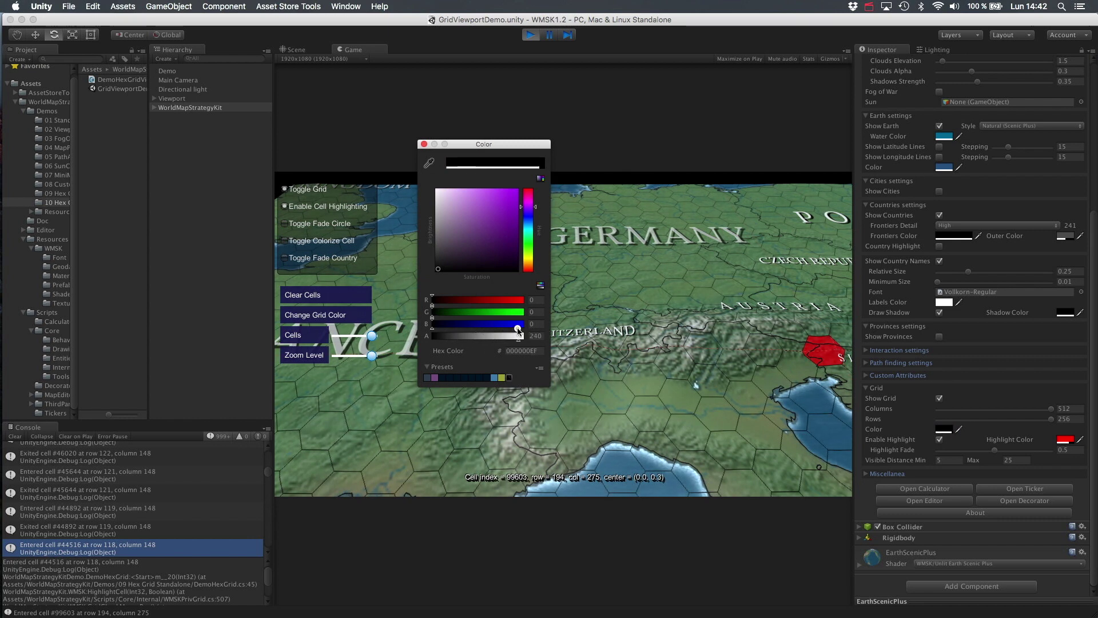
pyautogui.click(424, 145)
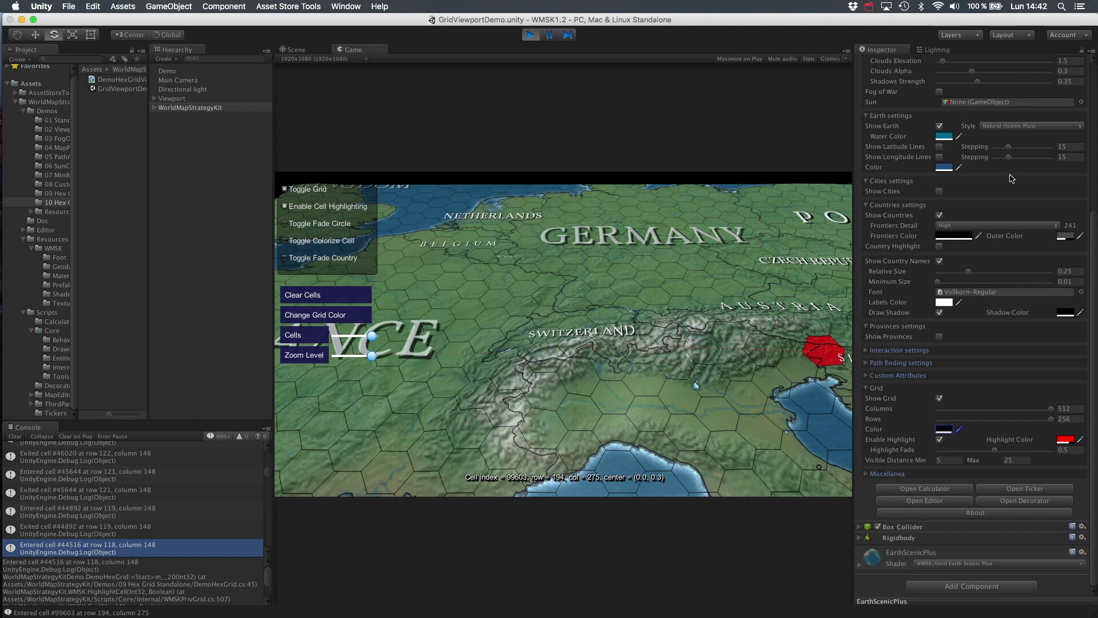
pyautogui.moveTo(1093, 219); pyautogui.dragTo(1083, 200)
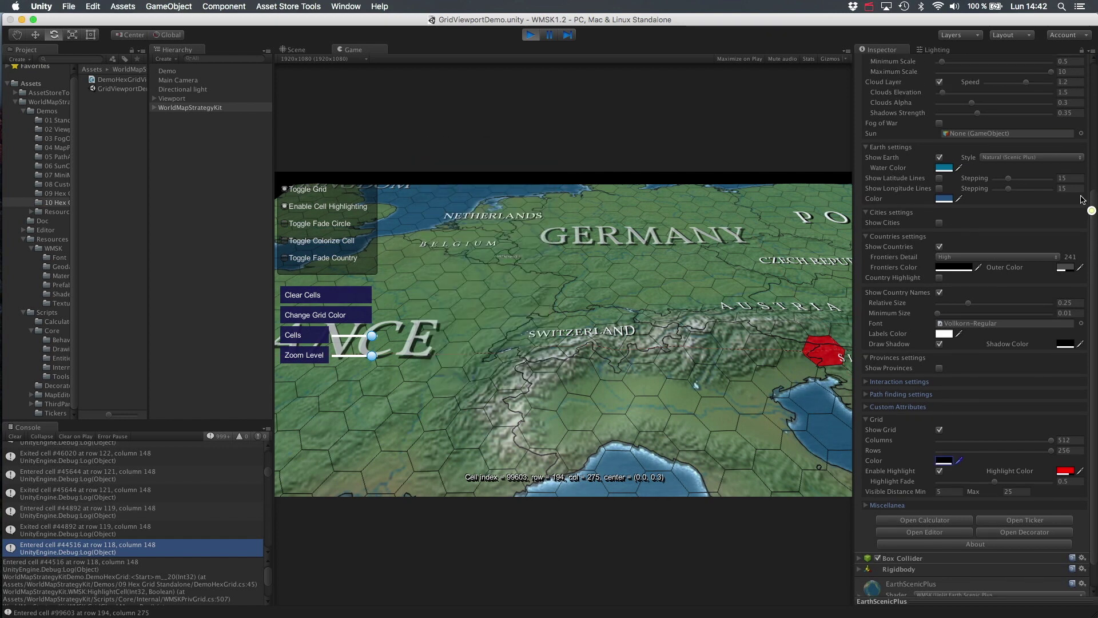
# - Set Ground Elevation to 2, then pan across the Alps, select a cell, and head toward France
pyautogui.scroll(10, 1094, 158)
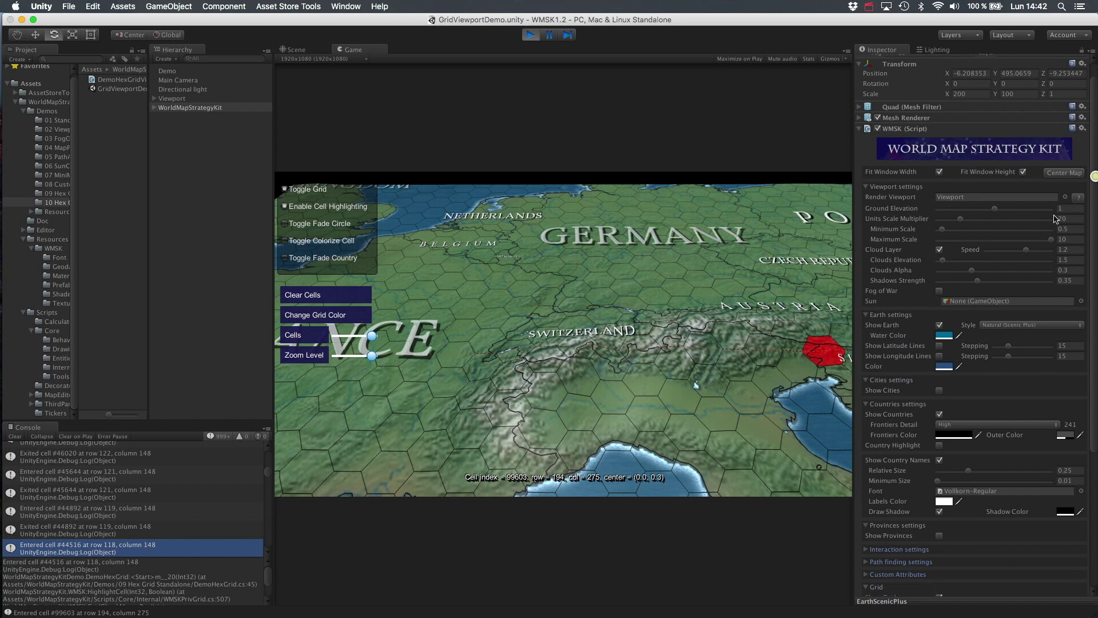
pyautogui.moveTo(997, 211); pyautogui.dragTo(1064, 208)
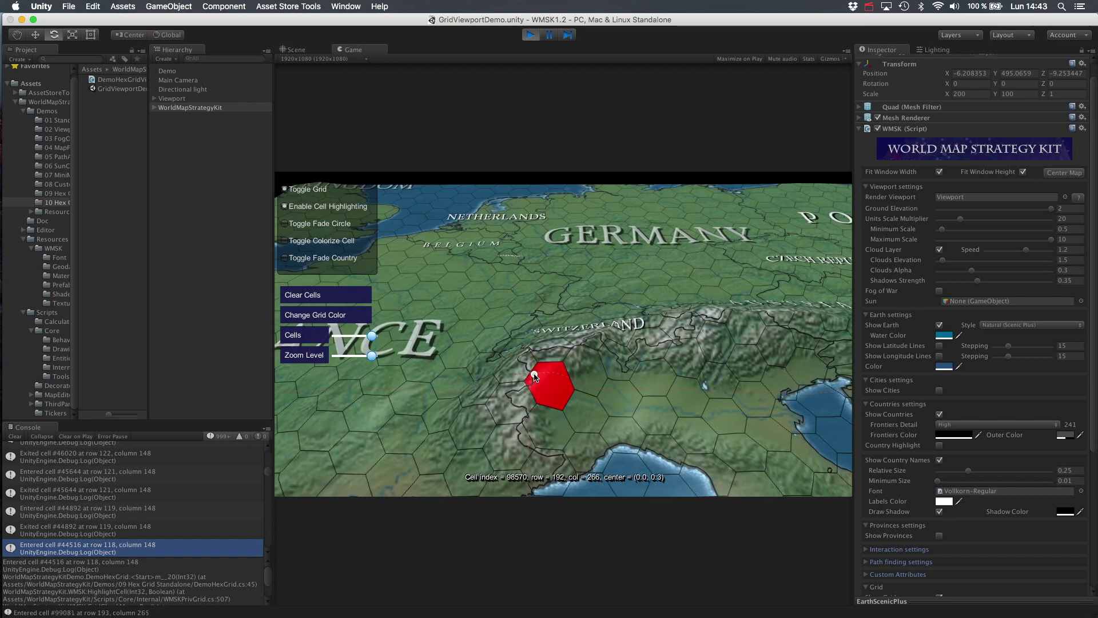
pyautogui.moveTo(532, 377); pyautogui.dragTo(655, 404)
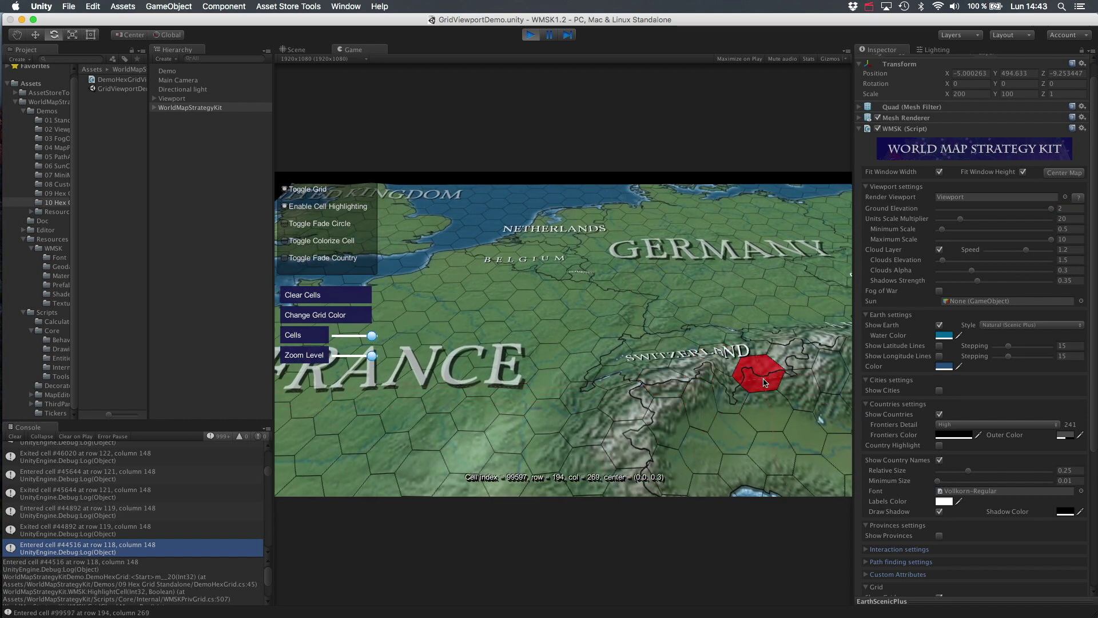
pyautogui.click(603, 371)
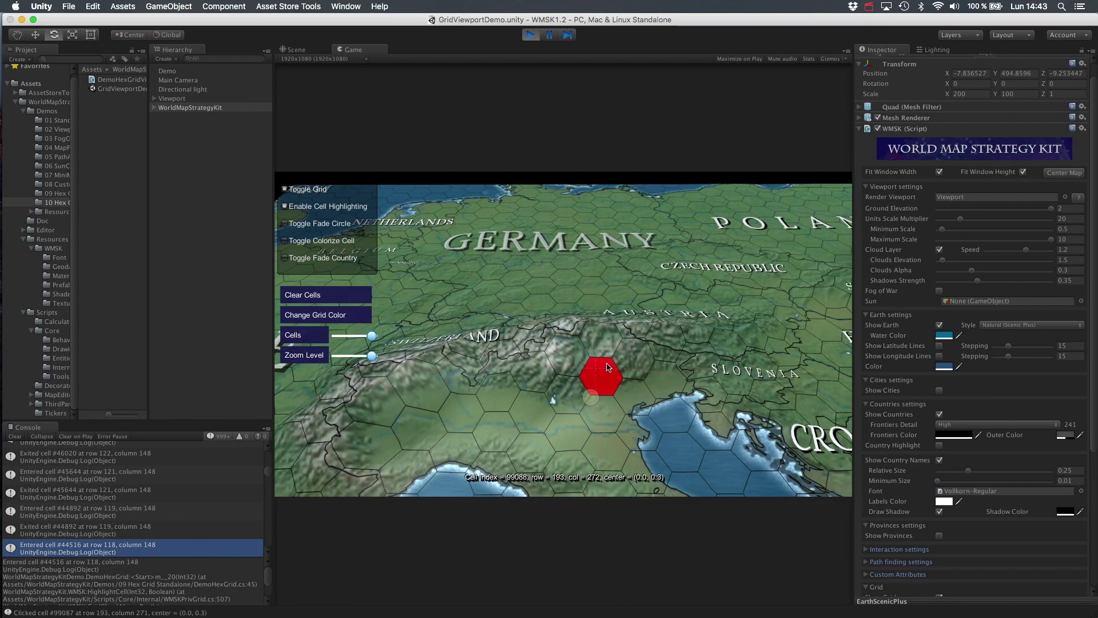
pyautogui.moveTo(384, 439)
pyautogui.mouseDown()
pyautogui.moveTo(455, 400)
pyautogui.moveTo(452, 409)
pyautogui.moveTo(595, 452)
pyautogui.mouseUp()
# - Select Mediterranean cells near Sardinia, then move west to trigger a fading red circle over Spain
pyautogui.click(566, 412)
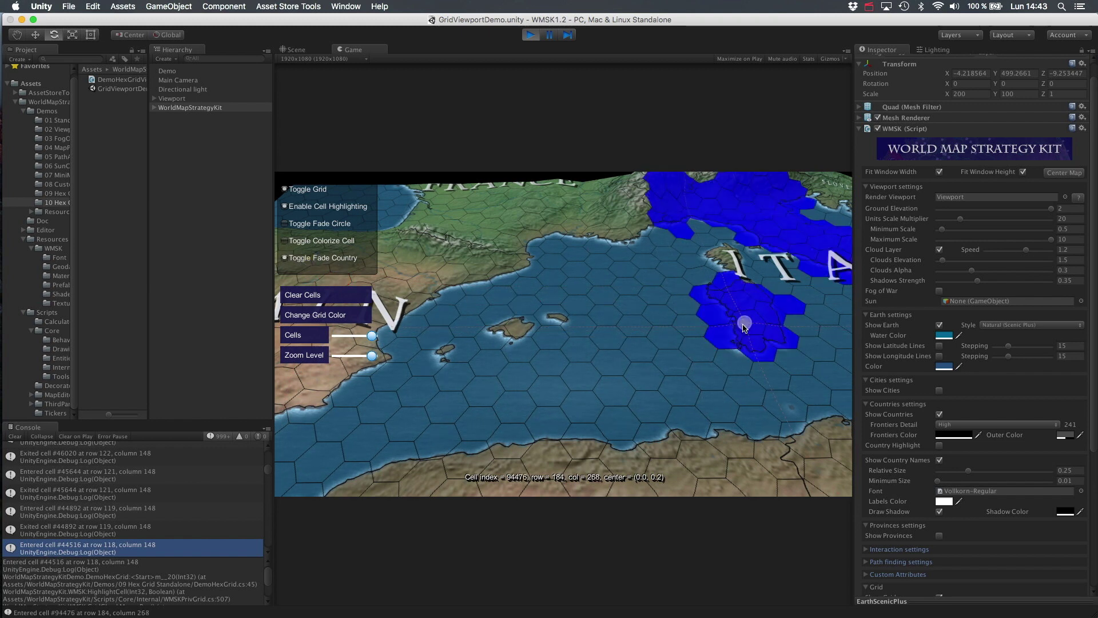
pyautogui.click(637, 380)
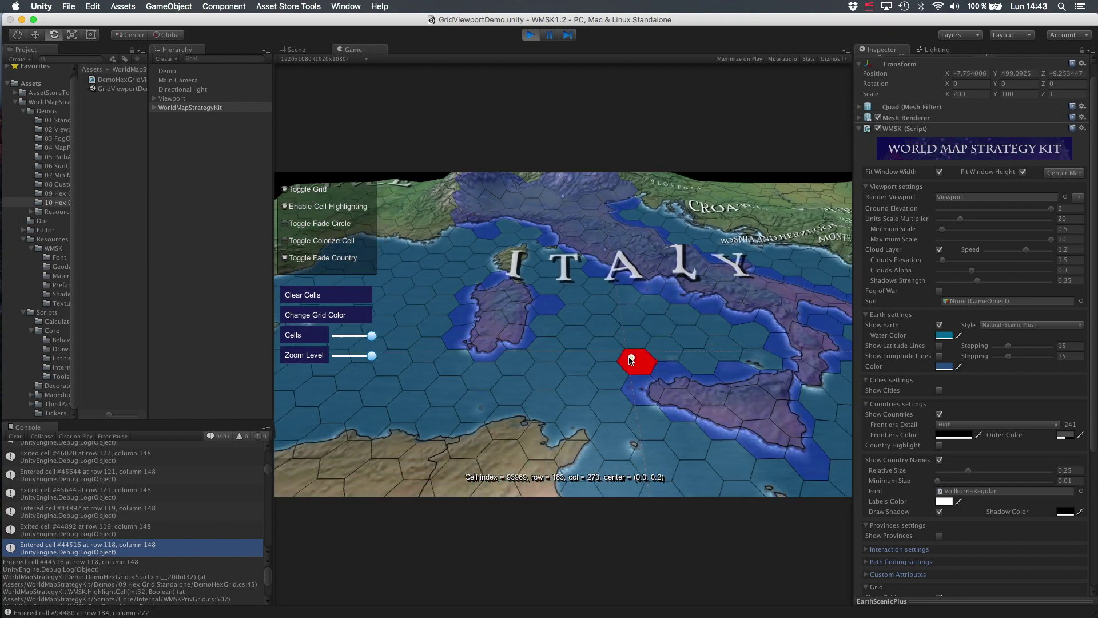
pyautogui.press('Left')
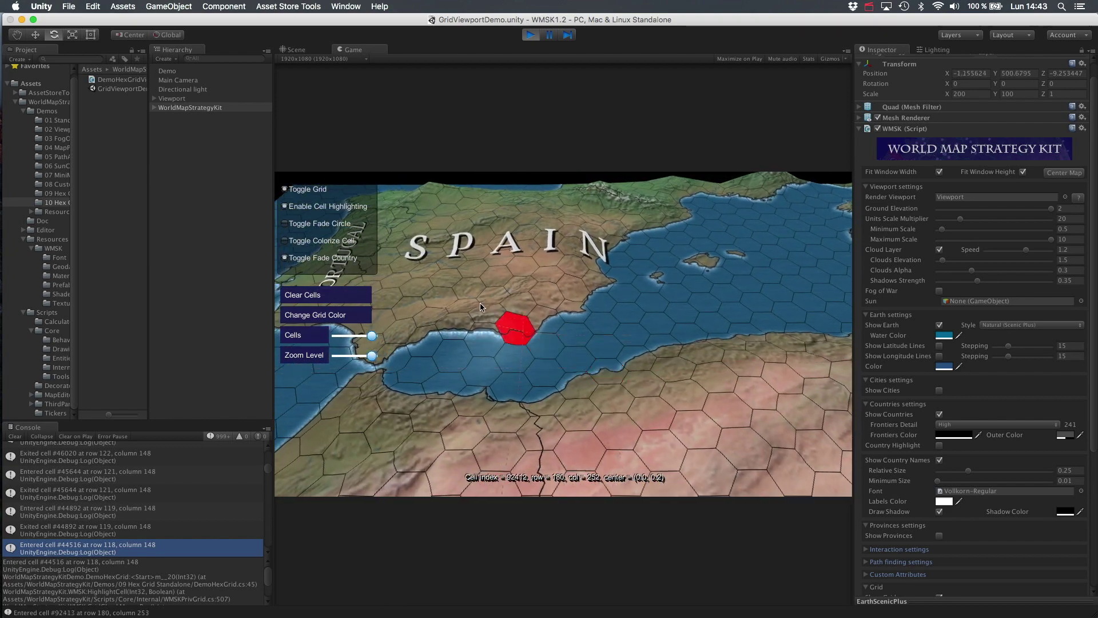
pyautogui.click(627, 331)
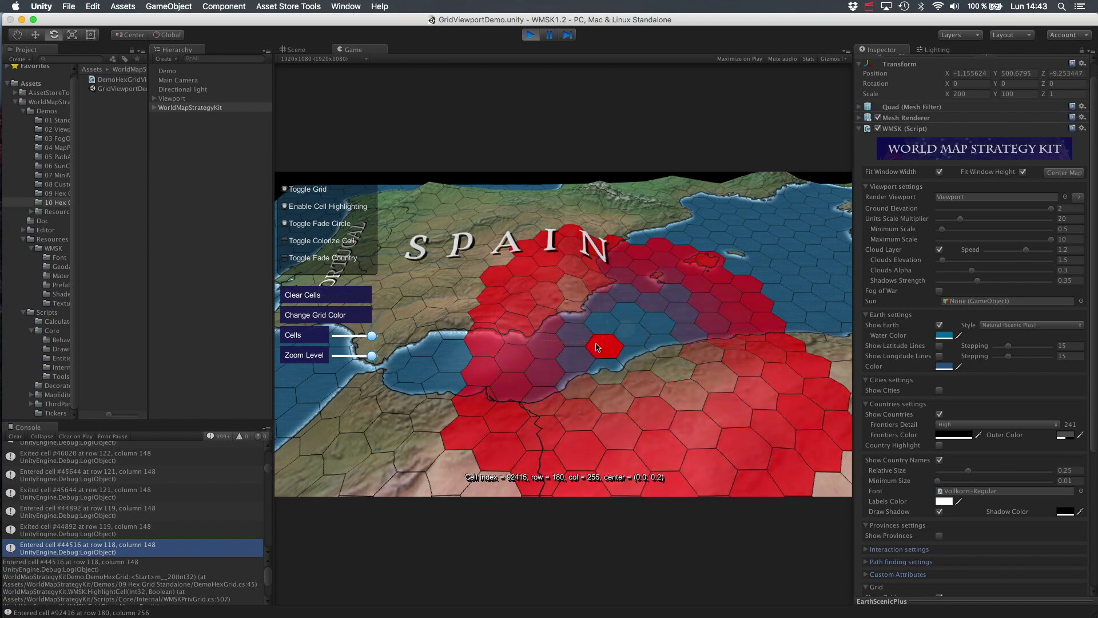